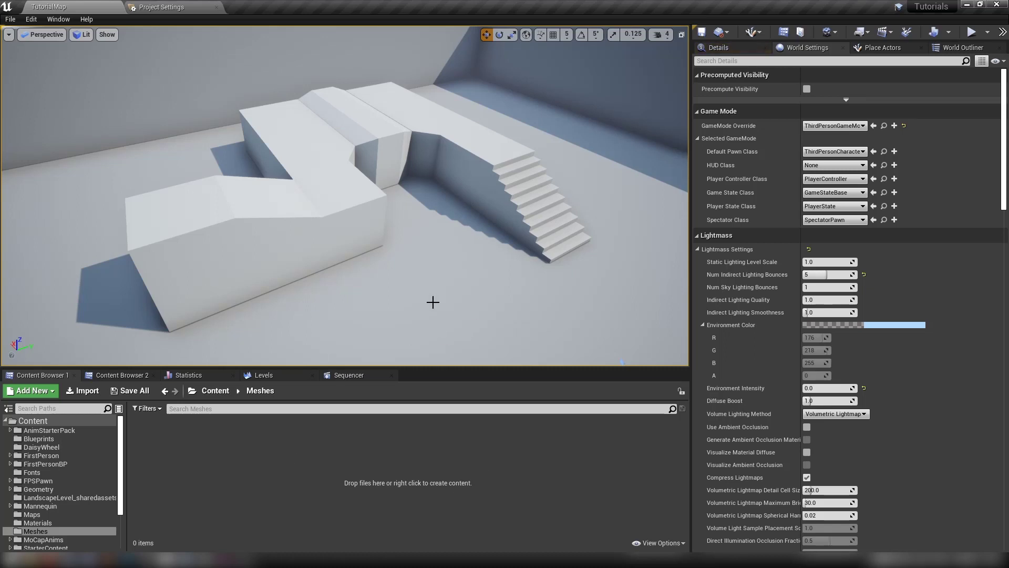
- Orbit the viewport around the stairs, then bring up the Edit menu
right_click_drag(430, 288, 445, 288)
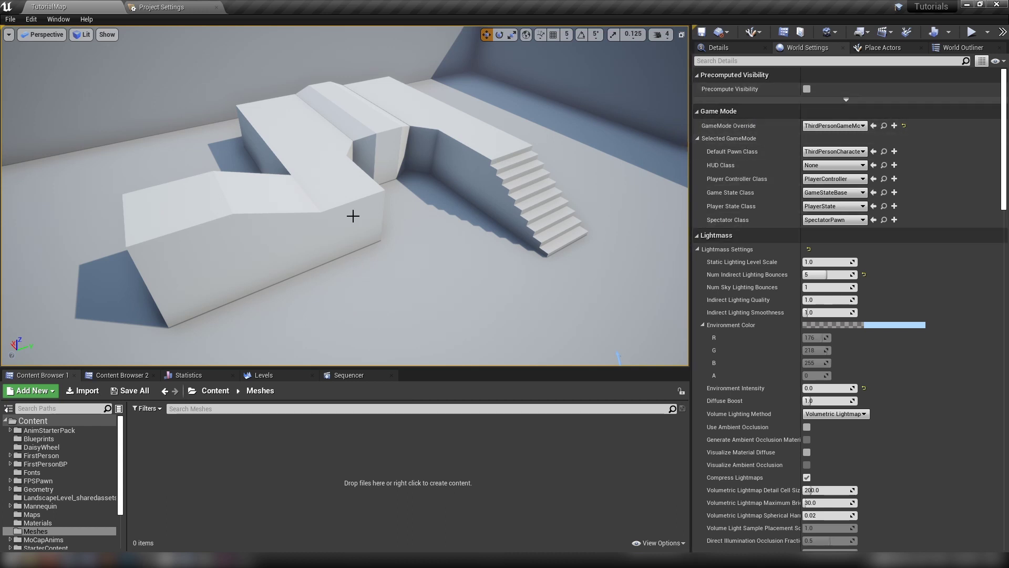
mouse_move(349, 216)
left_mouse_down()
mouse_move(331, 200)
mouse_move(363, 215)
left_mouse_up()
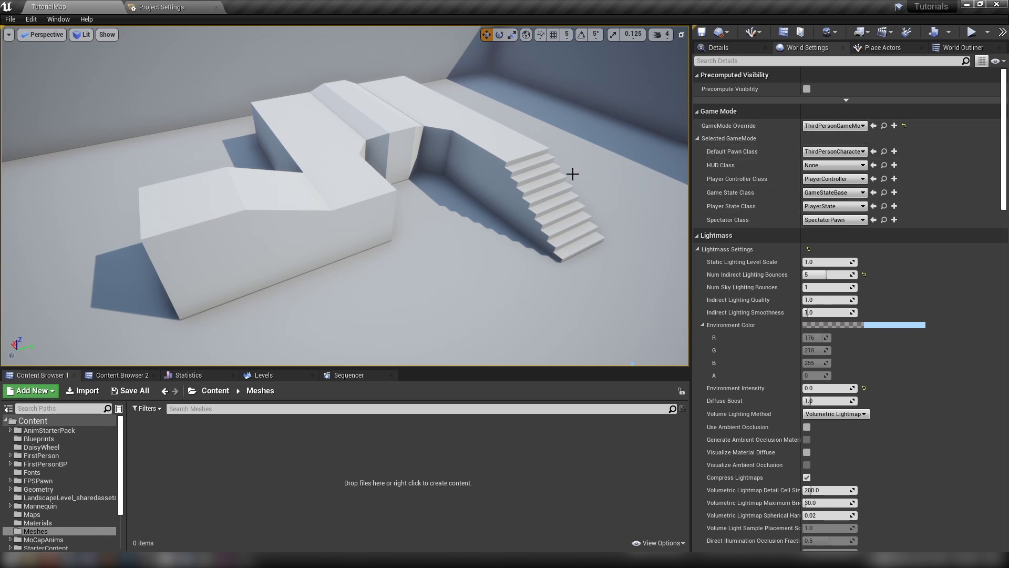
left_click(31, 19)
- Open Project Settings at Maps & Modes and expand the Selected GameMode class list
left_click(59, 174)
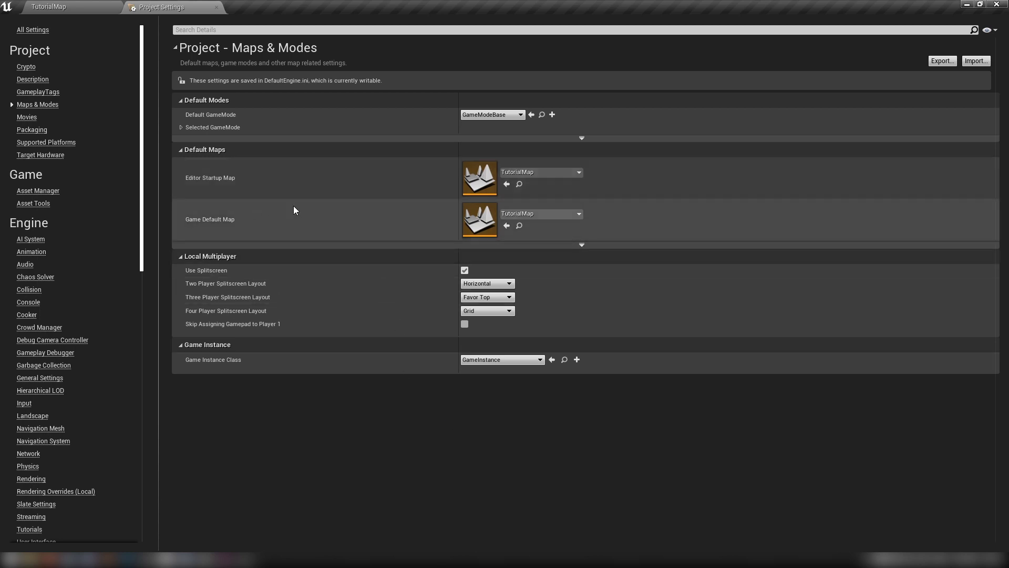
left_click(46, 5)
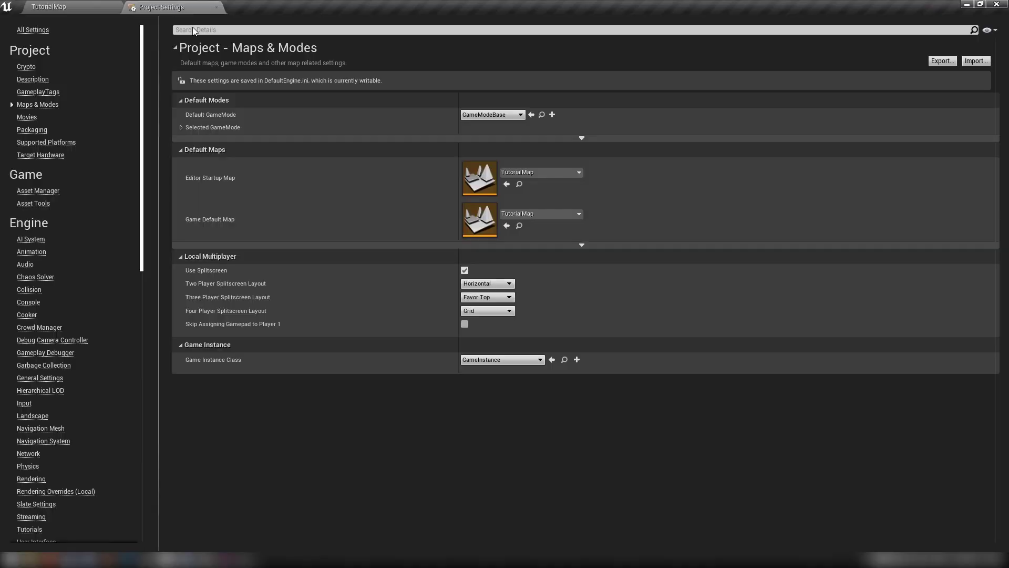
left_click(174, 6)
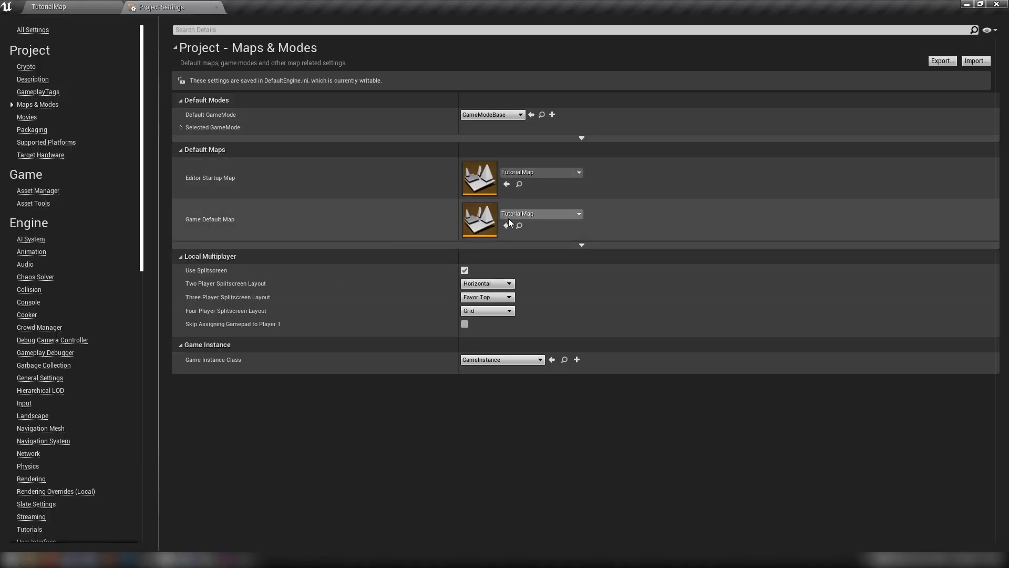
left_click(181, 127)
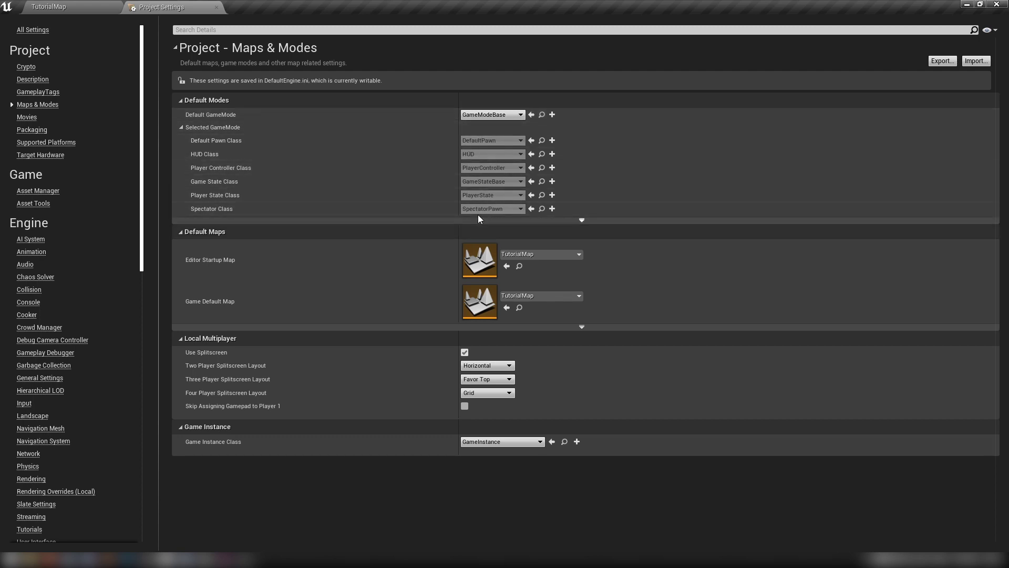
- Set the project's Default GameMode to ThirdPersonGameMode
left_click(484, 114)
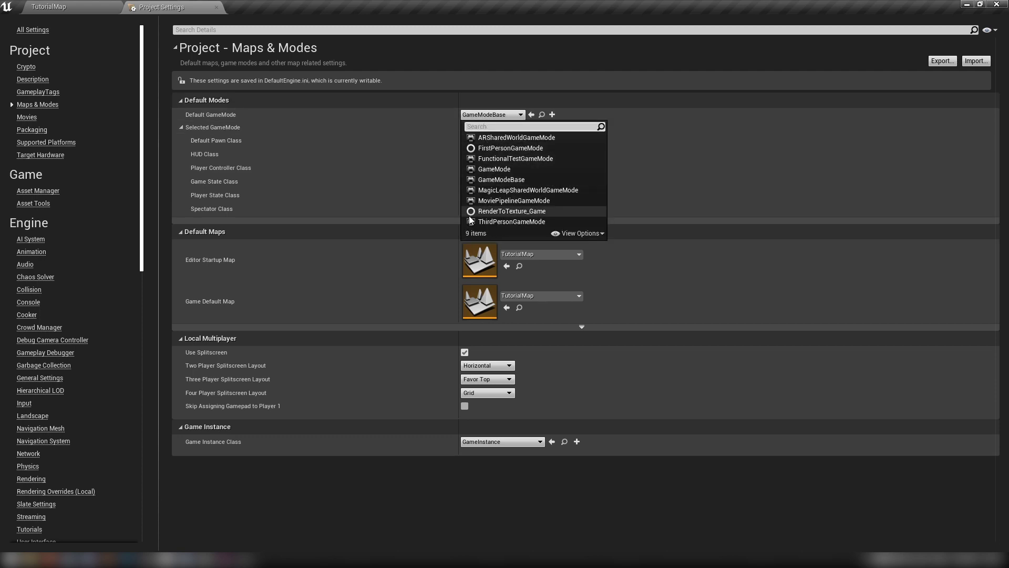
left_click(491, 220)
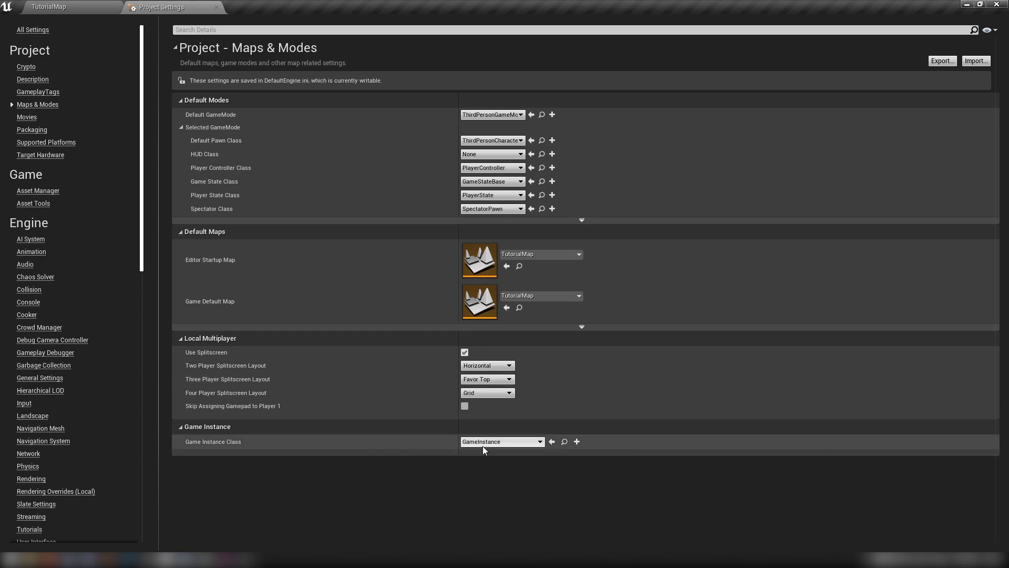
- In Meshes, create a GameInstance-parented Blueprint named GameInstance
left_click(97, 6)
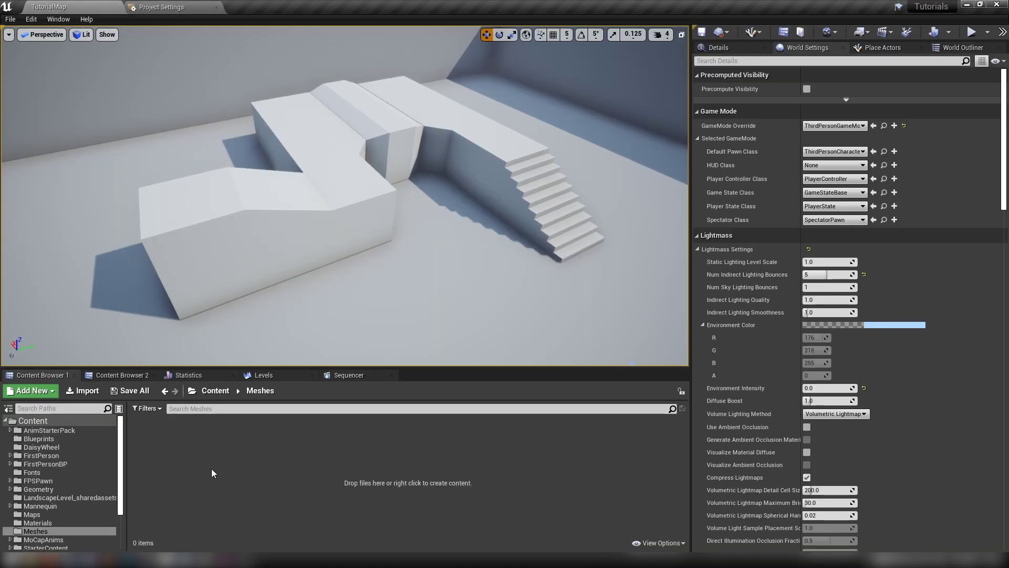
right_click(179, 460)
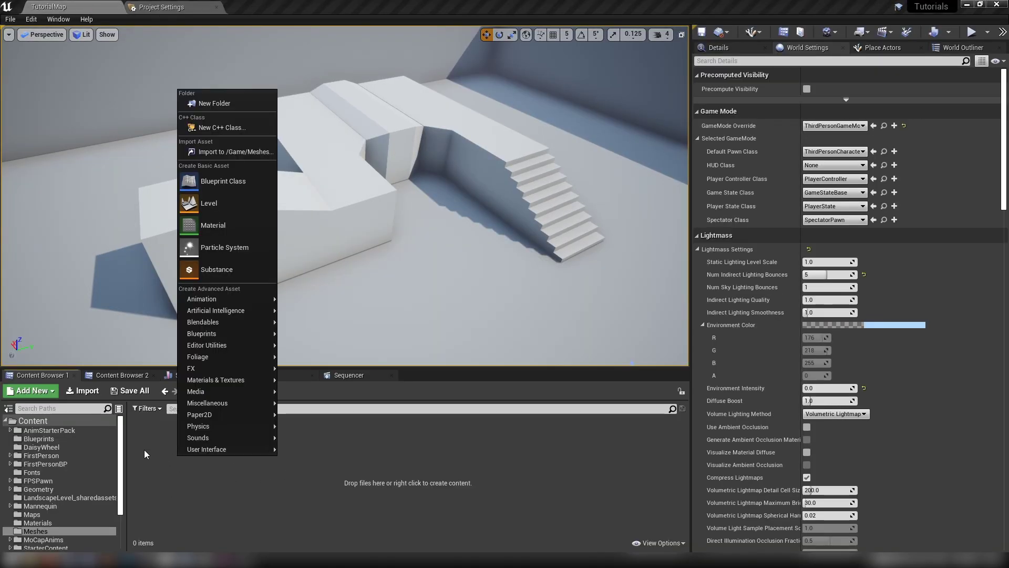
left_click(223, 181)
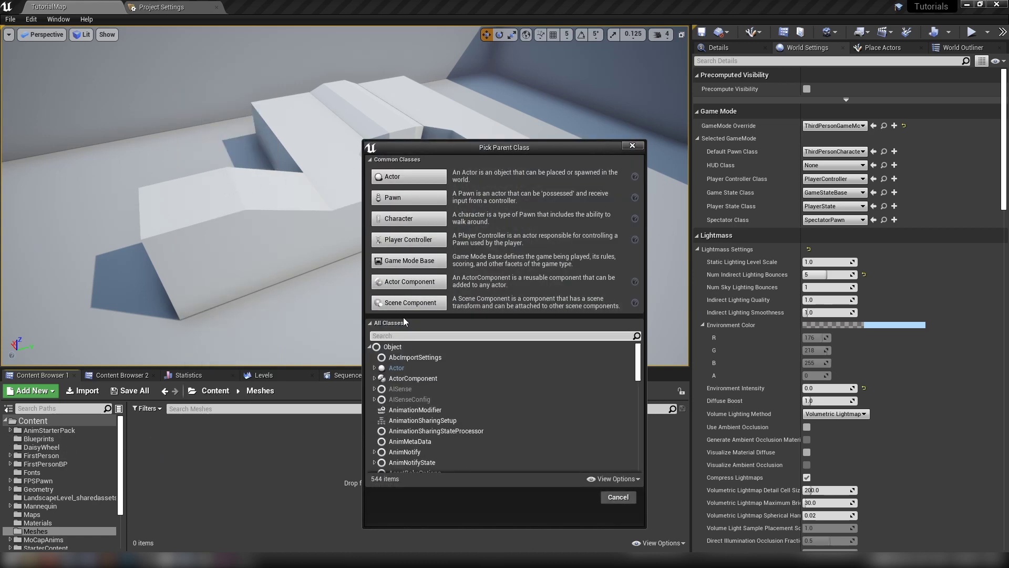
left_click(405, 337)
type("in")
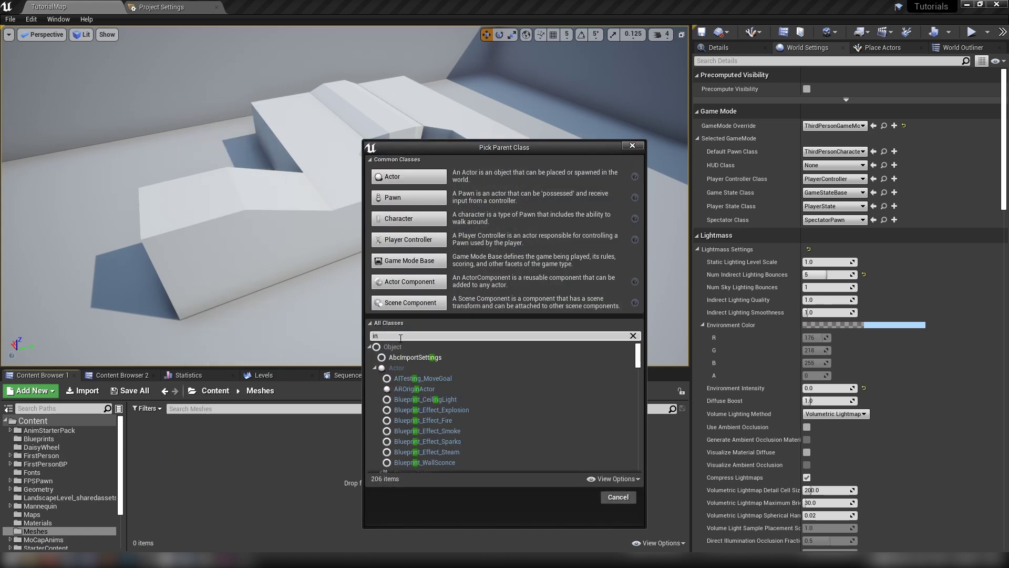
type("sta")
key("ctrl+a")
type("gamein")
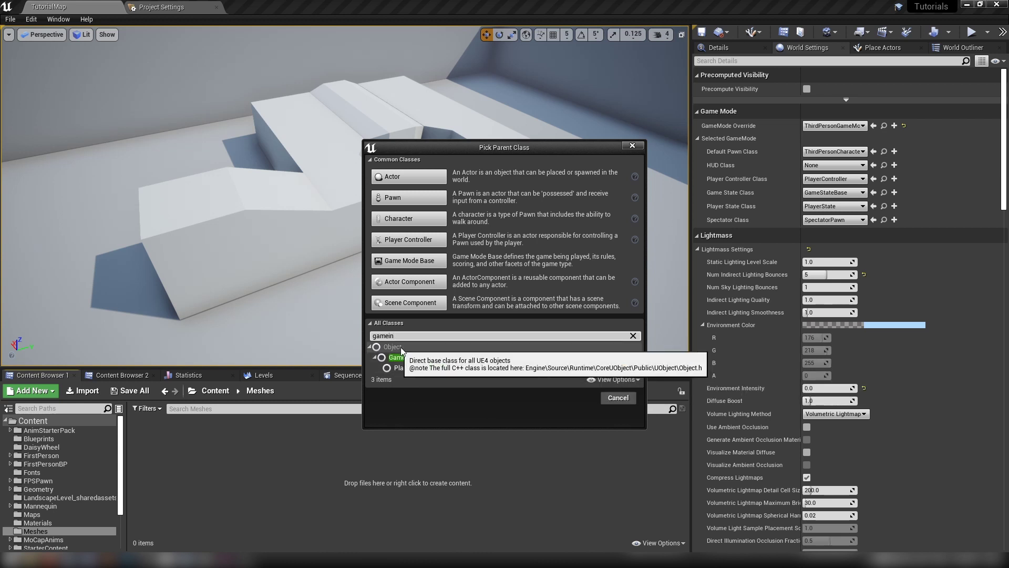
left_click(426, 360)
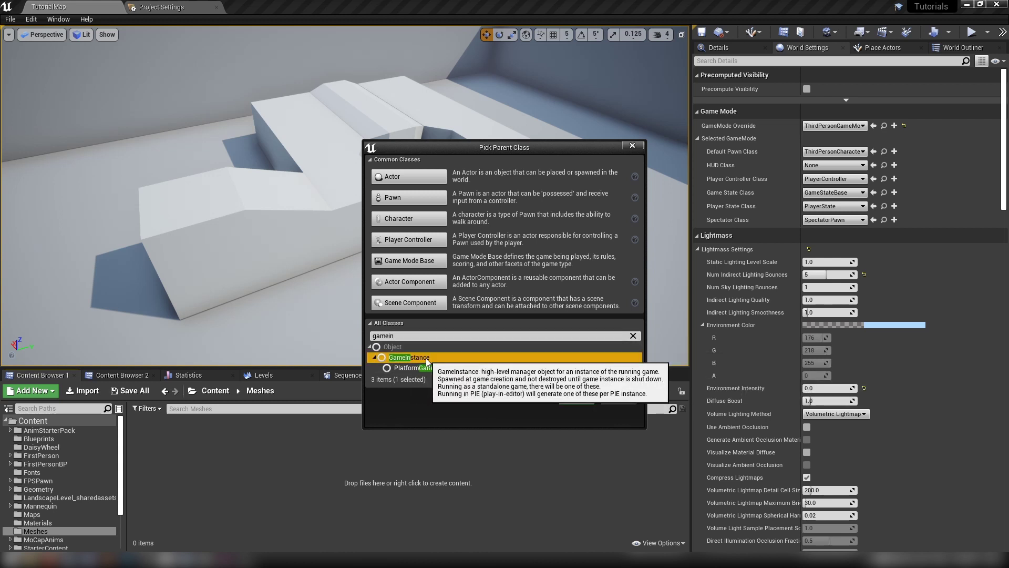
left_click(582, 401)
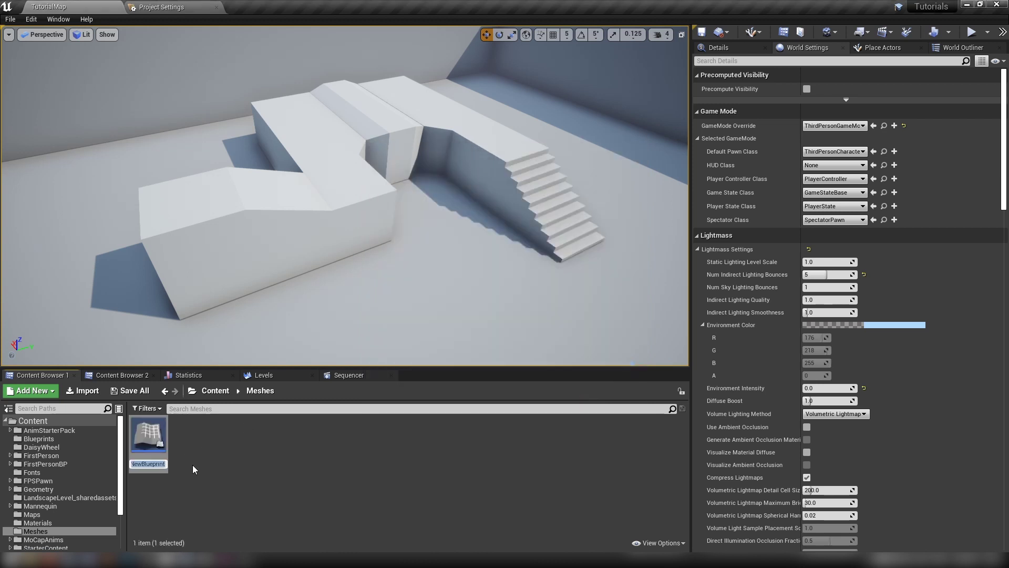
type("Gam")
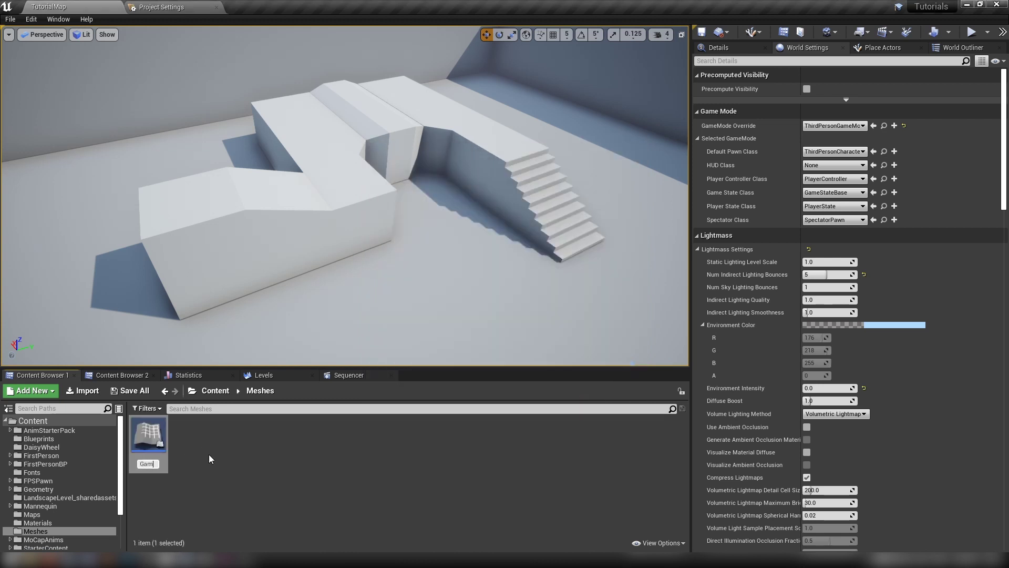
type("eInstance")
key("Return")
- Open the GameInstance Blueprint docked as a tab, then return to the TutorialMap level
double_click(148, 436)
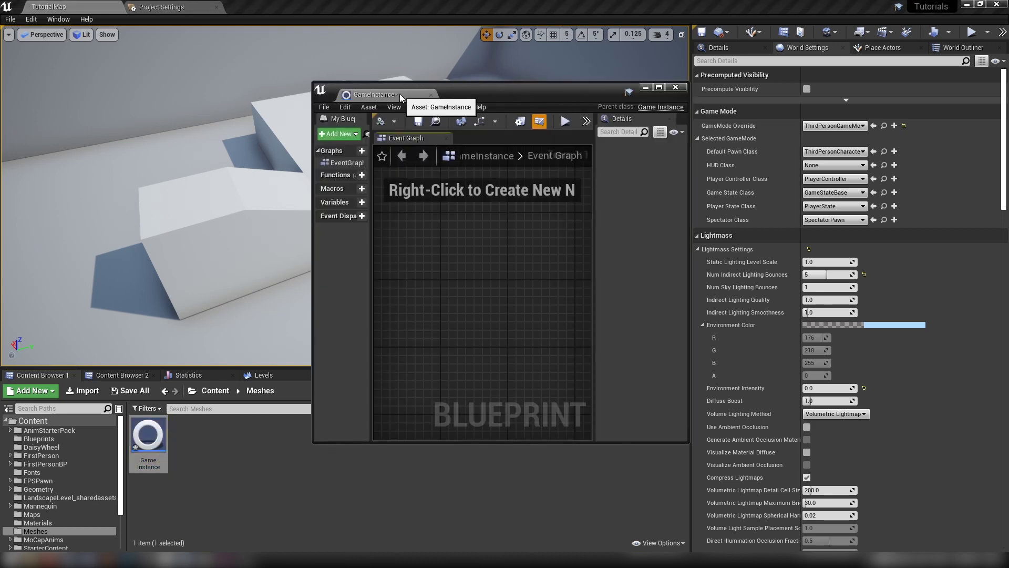
left_click_drag(398, 90, 268, 7)
right_click_drag(343, 178, 279, 203)
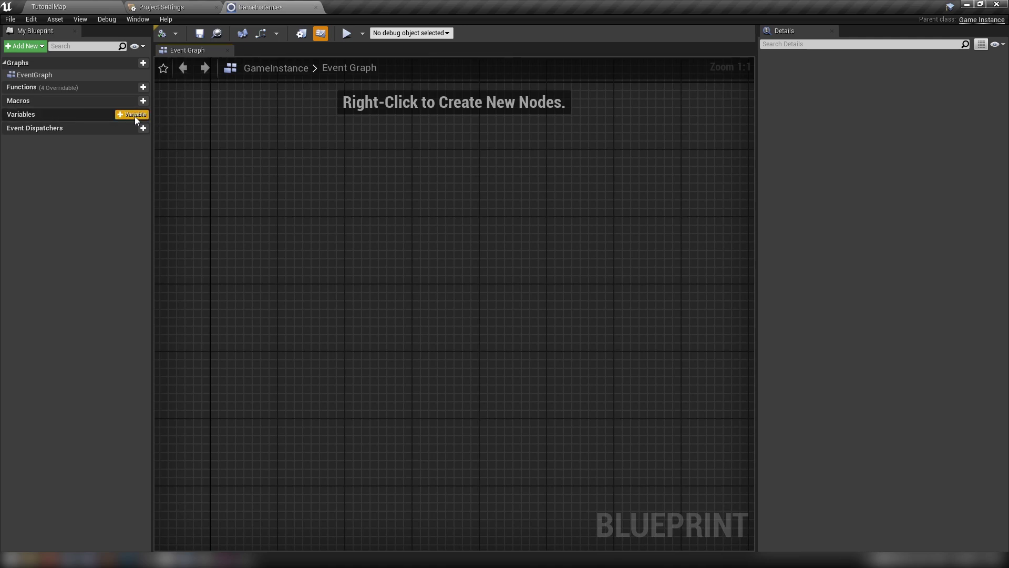
left_click(156, 6)
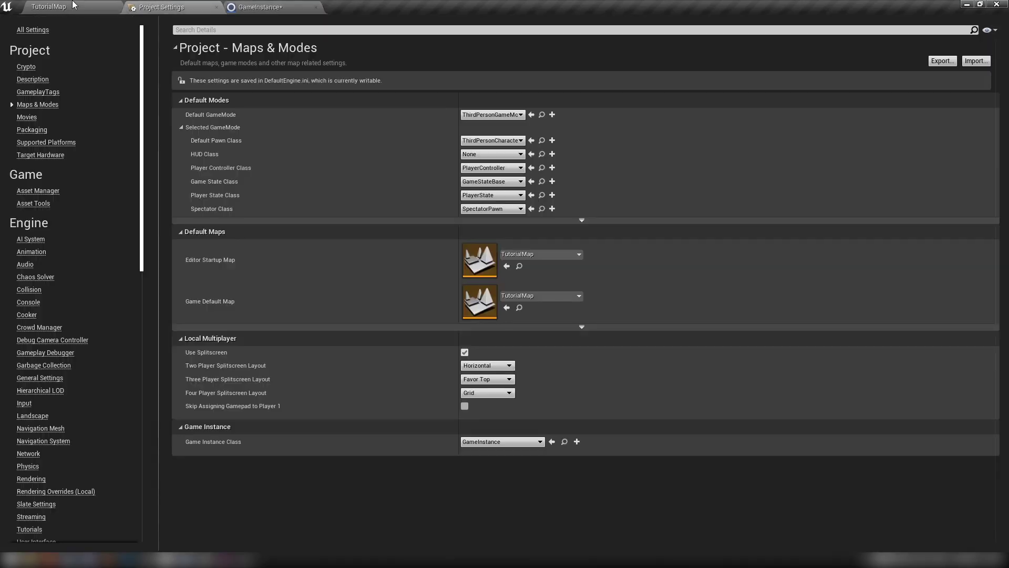
left_click(74, 7)
right_click_drag(244, 300, 303, 326)
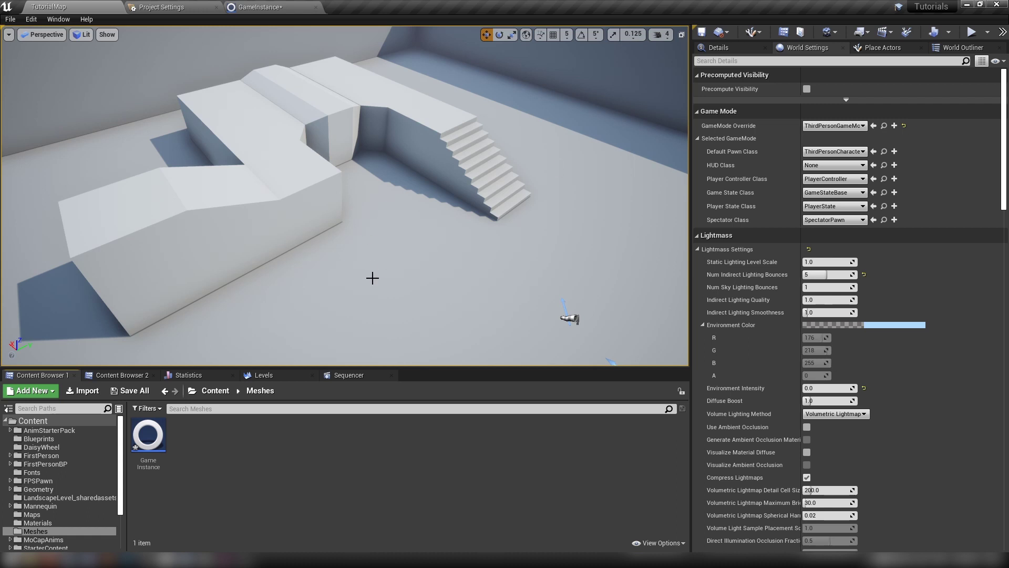
- Create a Game Mode Base Blueprint in Meshes and rename it GameMode
right_click(215, 439)
left_click(269, 165)
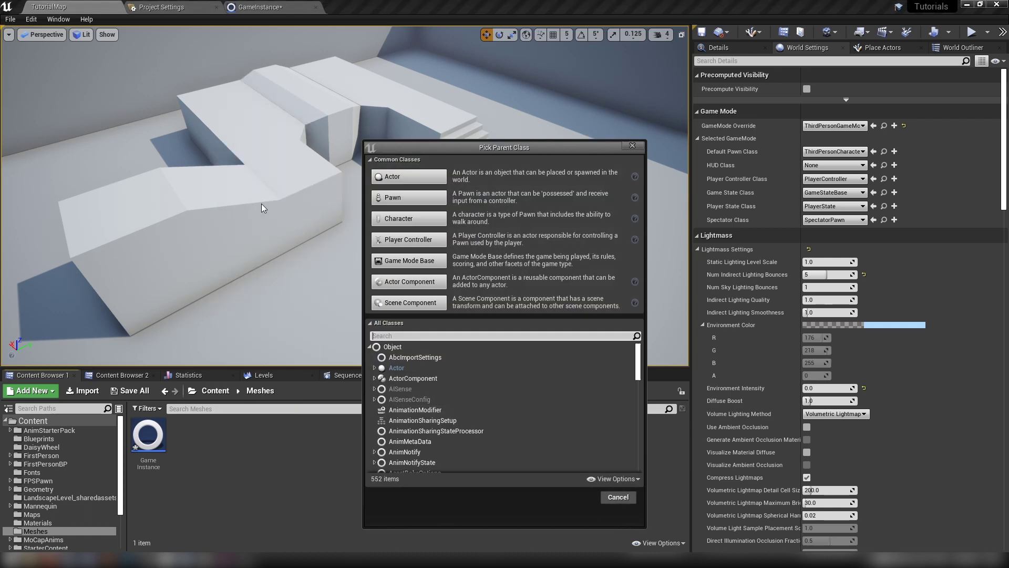
left_click(409, 261)
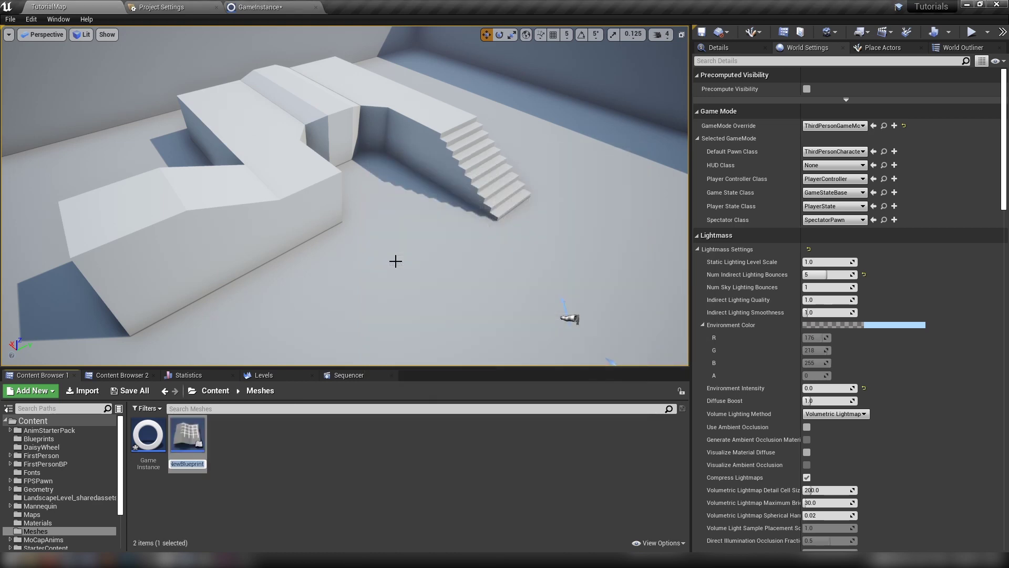
right_click(240, 433)
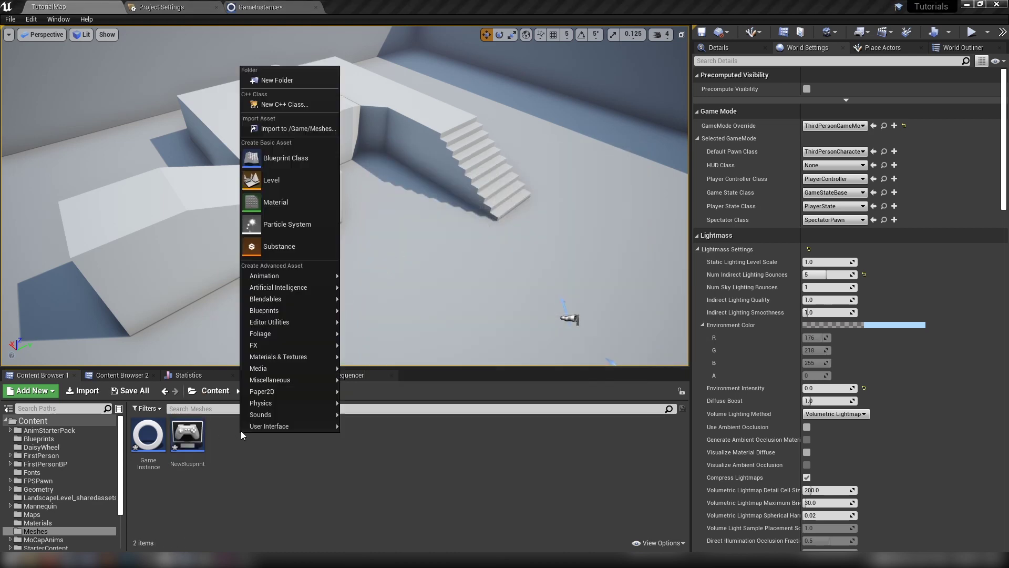
left_click(292, 154)
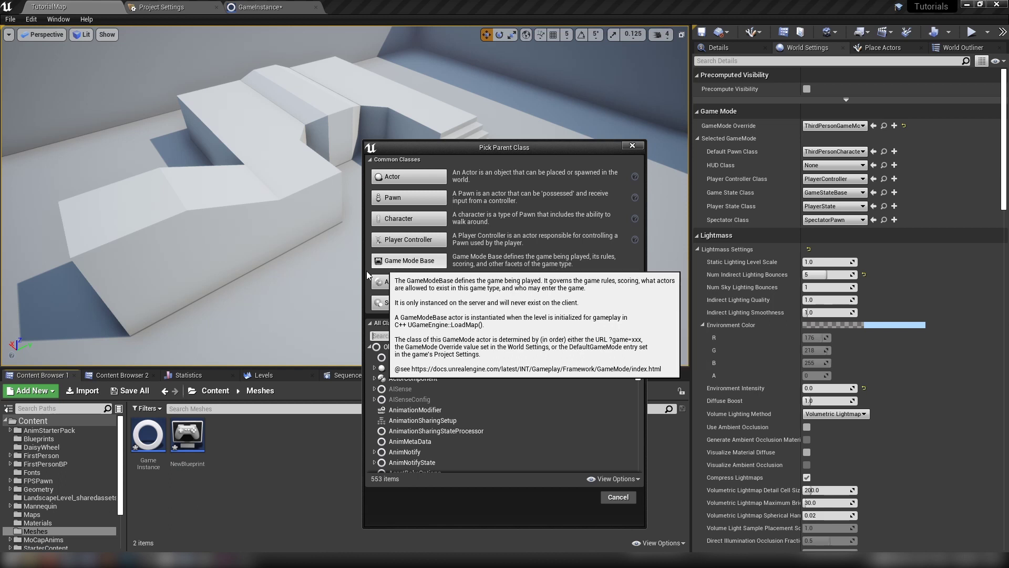
left_click(622, 497)
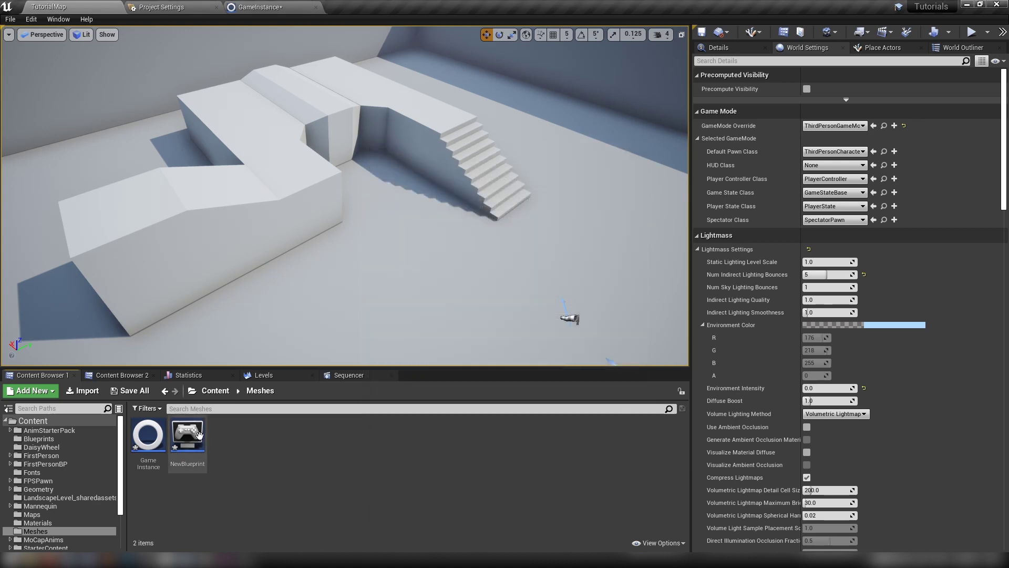
left_click(199, 434)
key("F2")
type("GameMod")
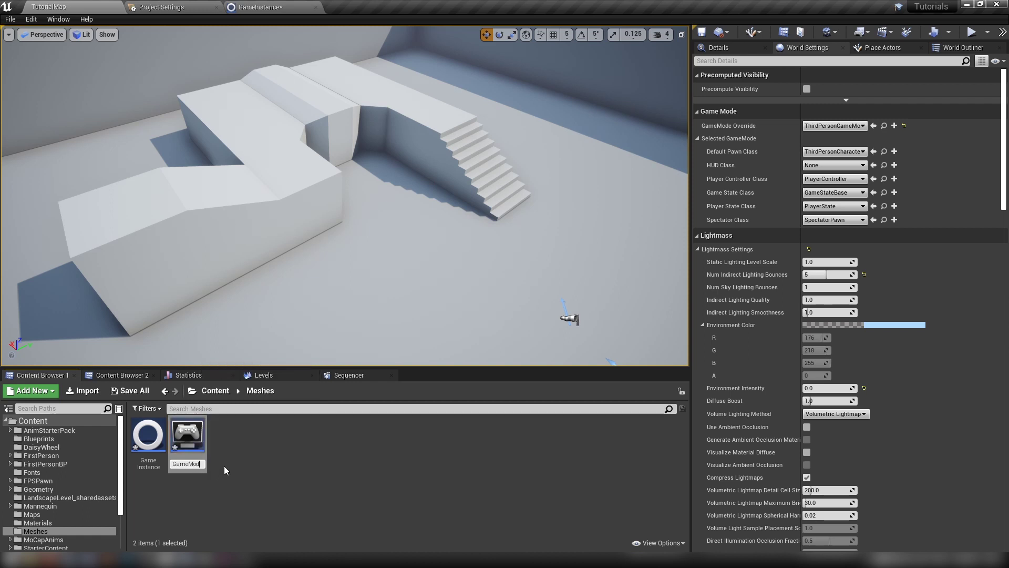
type("e")
key("Return")
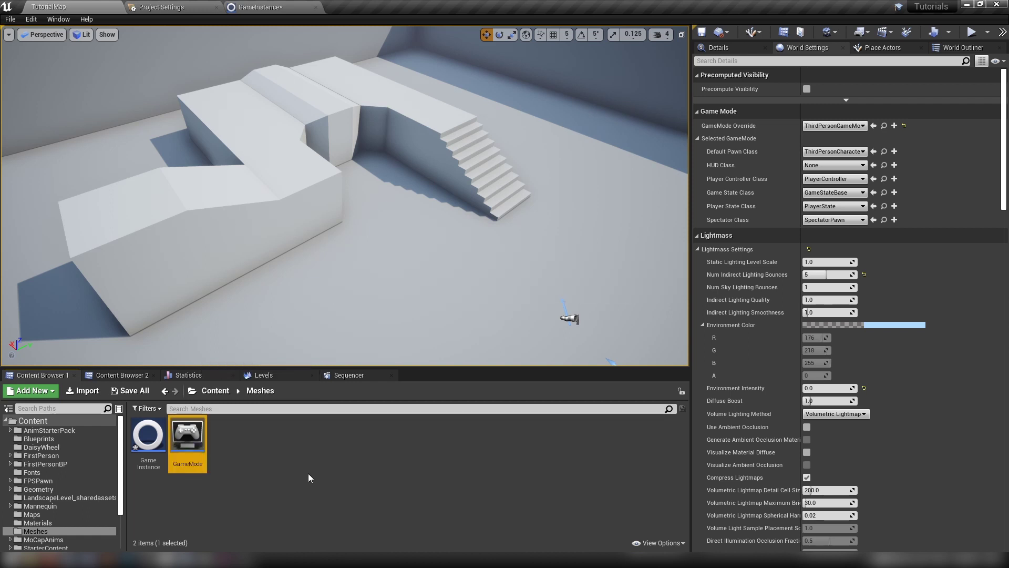
left_click(308, 474)
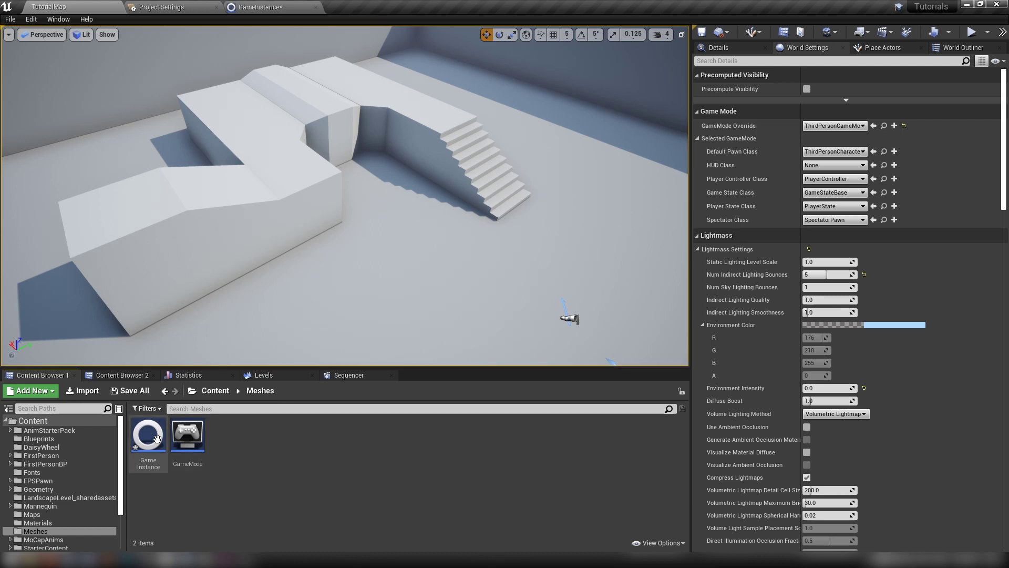
left_click(188, 439)
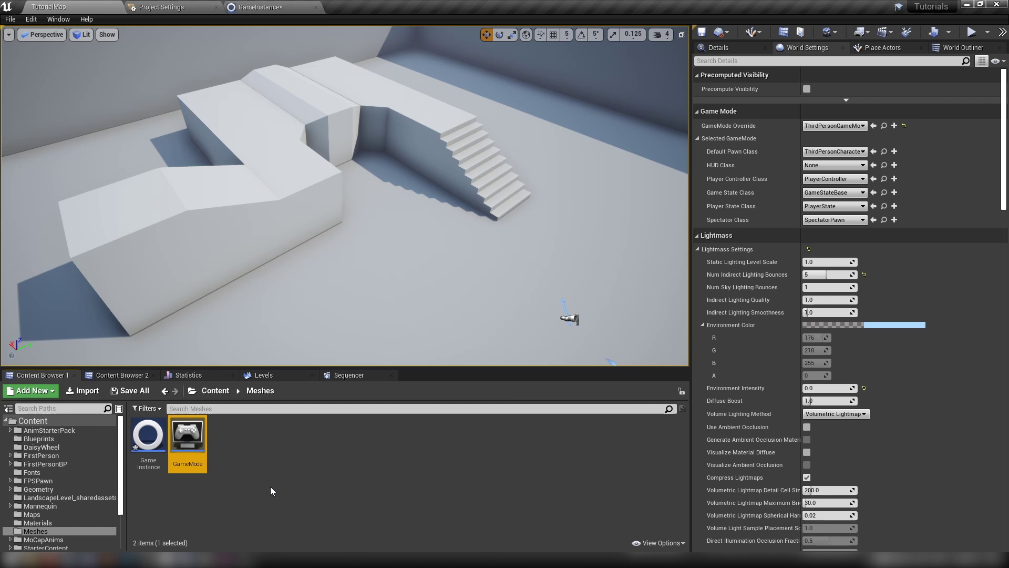
- Create a GameStateBase-parented Blueprint named GameState in the Meshes folder
left_click(273, 437)
right_click(242, 431)
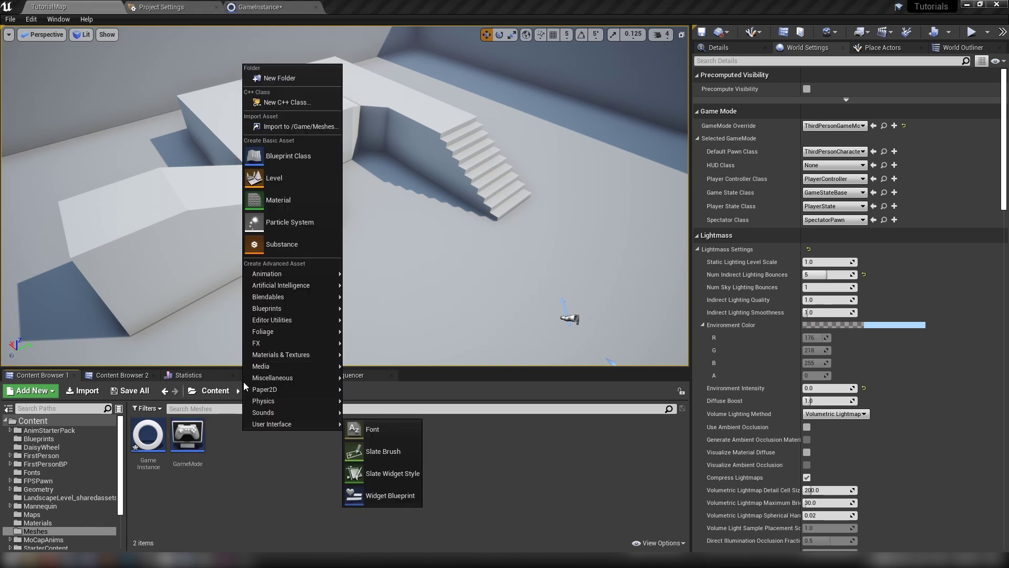
left_click(277, 154)
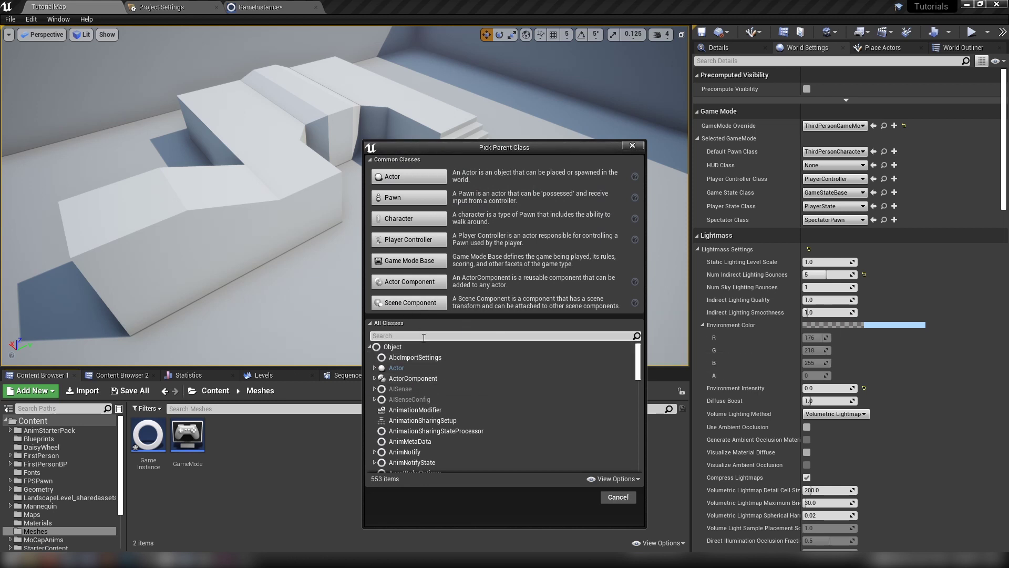
left_click(424, 336)
type("gamesta")
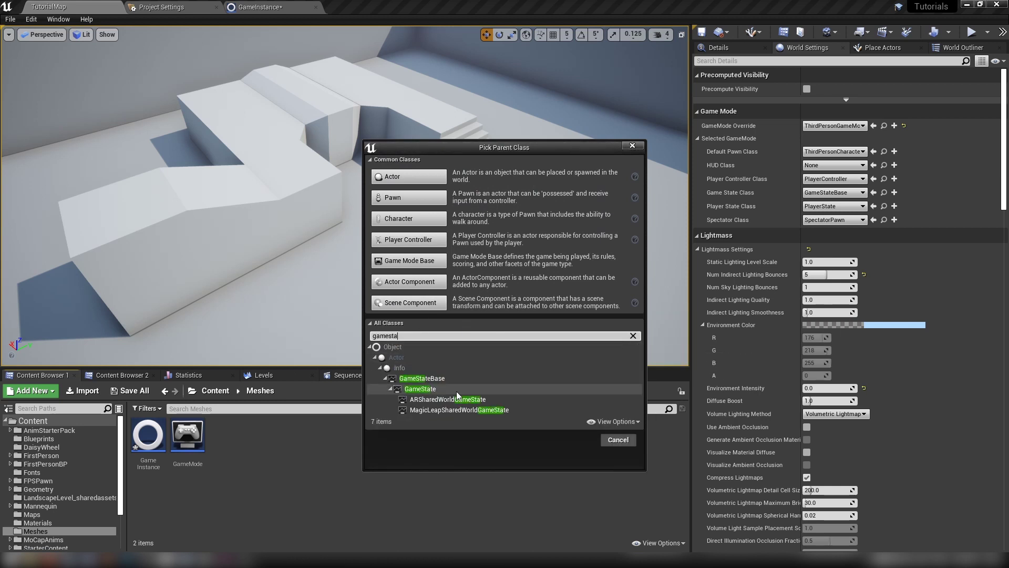
left_click(426, 381)
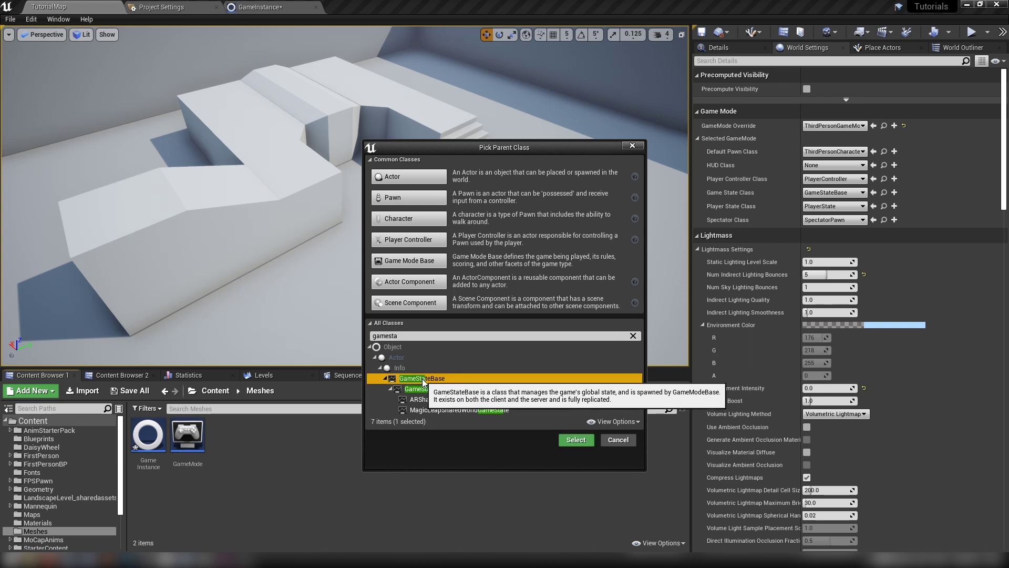
left_click(577, 440)
type("GameState")
key("Return")
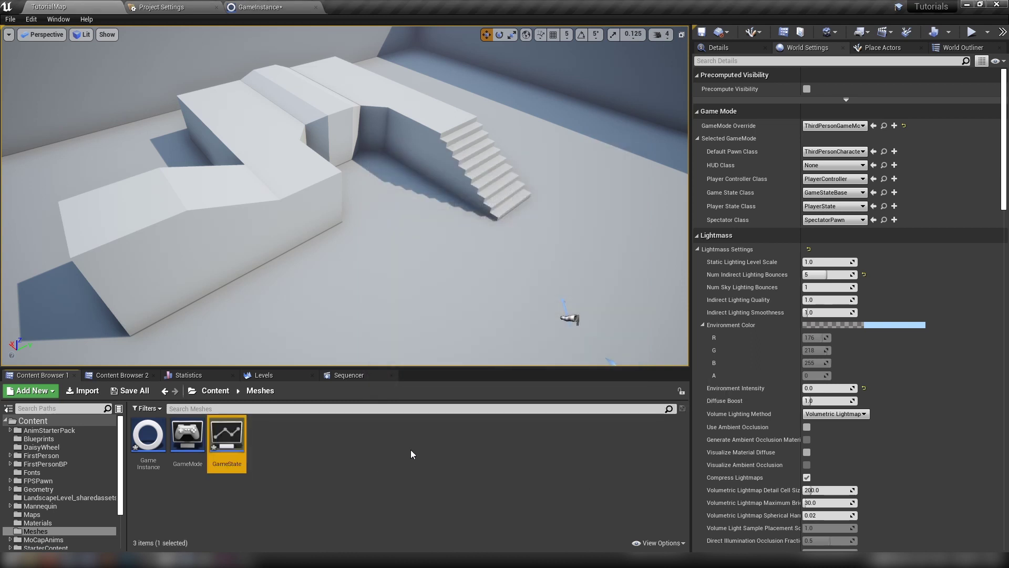
- Open the GameState Blueprint and pan its Event Graph to show BeginPlay and Tick
double_click(237, 433)
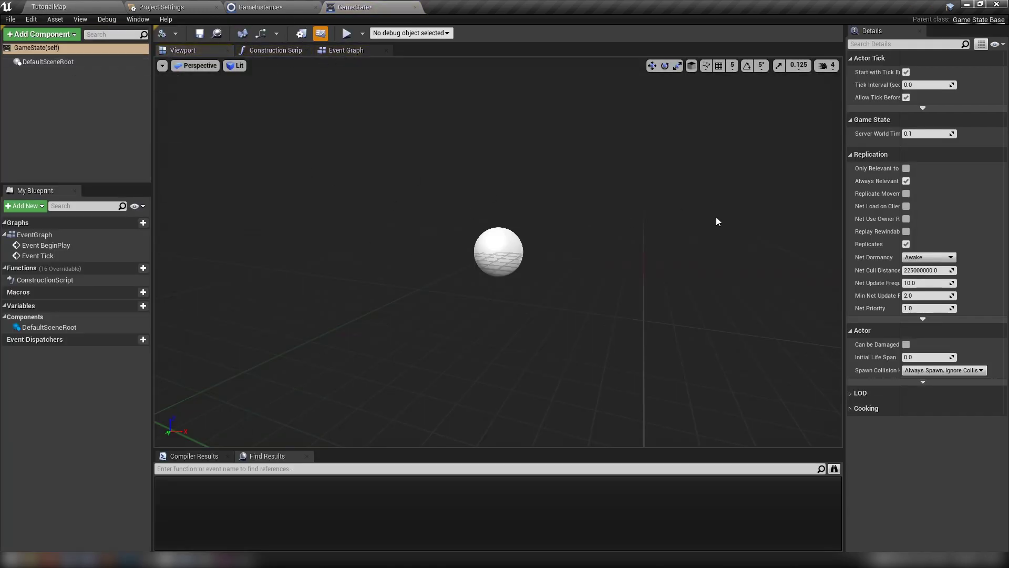
left_click_drag(698, 225, 677, 220)
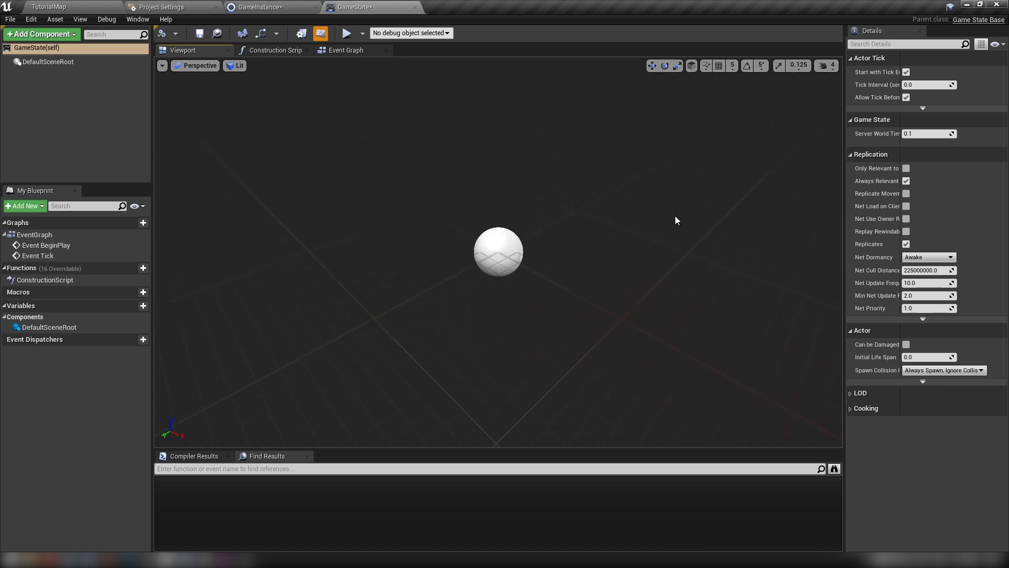
left_click(342, 50)
right_click_drag(439, 195, 339, 201)
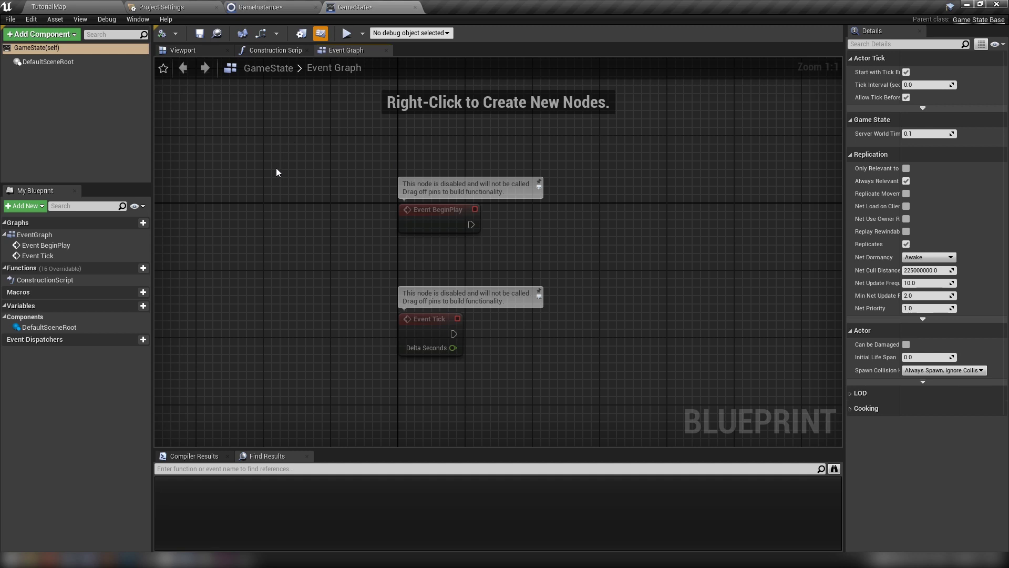
right_click_drag(267, 176, 271, 254)
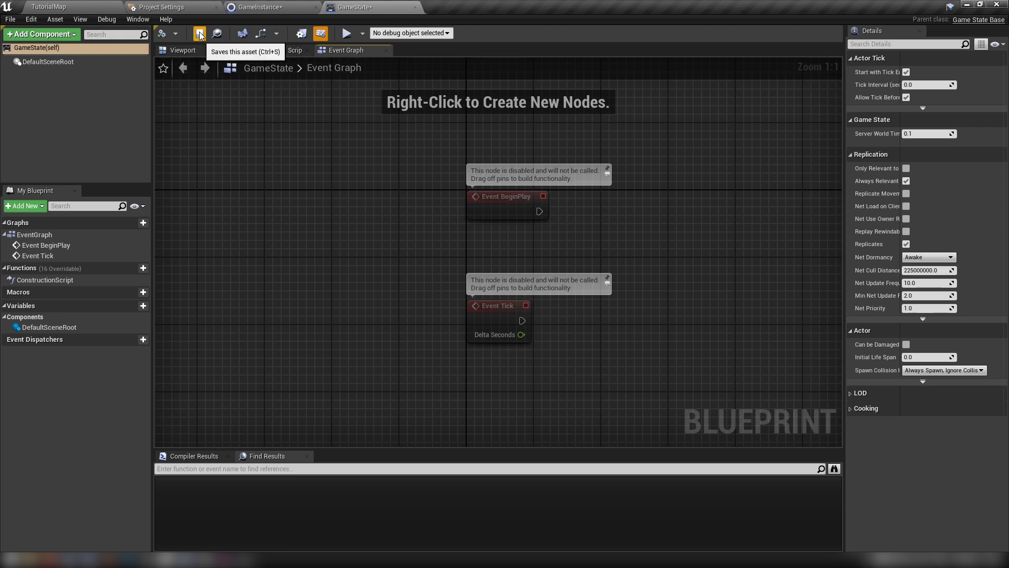
right_click_drag(349, 251, 367, 242)
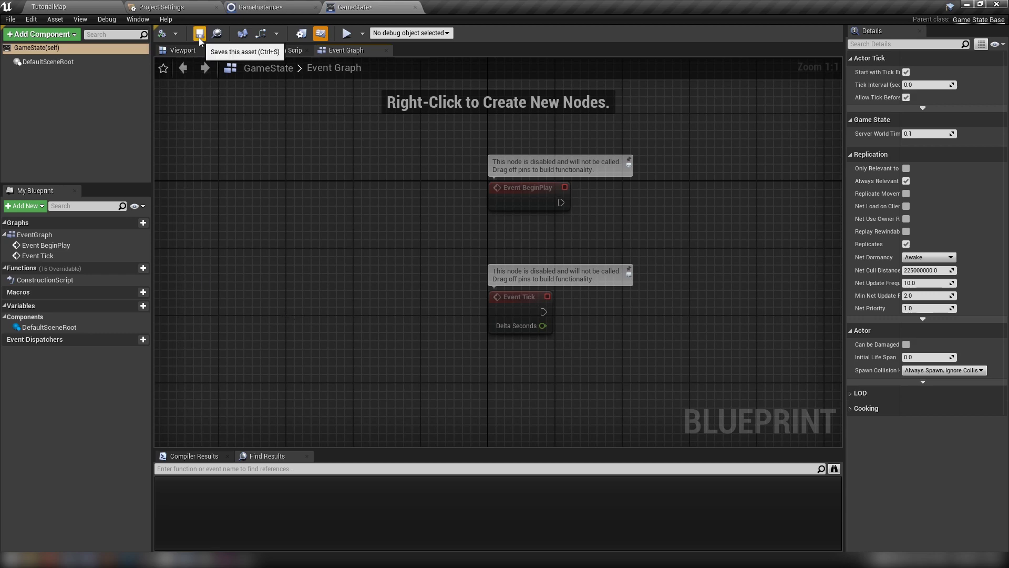
- Close the GameState, GameInstance and Project Settings tabs
left_click(415, 7)
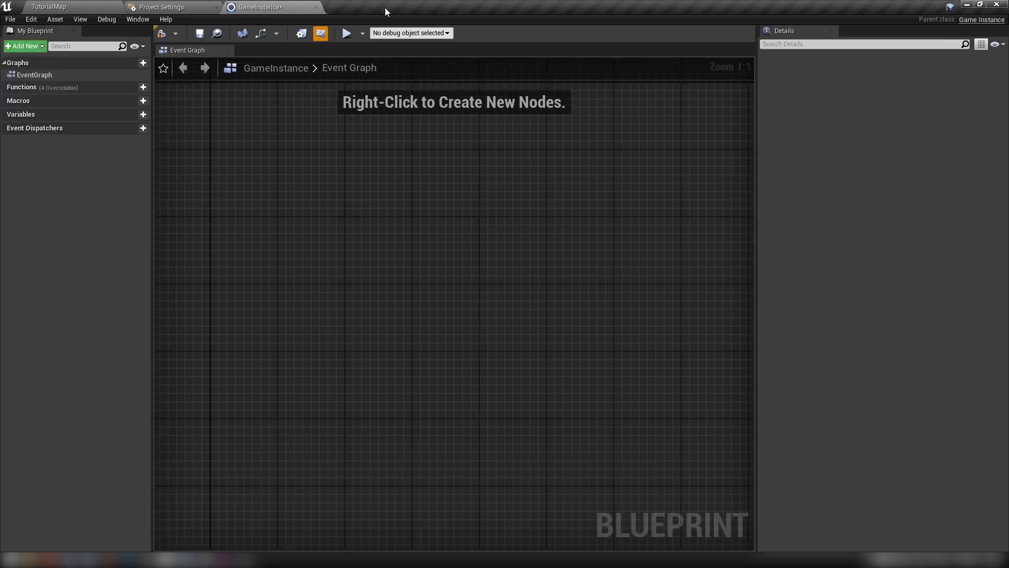
left_click(316, 7)
left_click(216, 8)
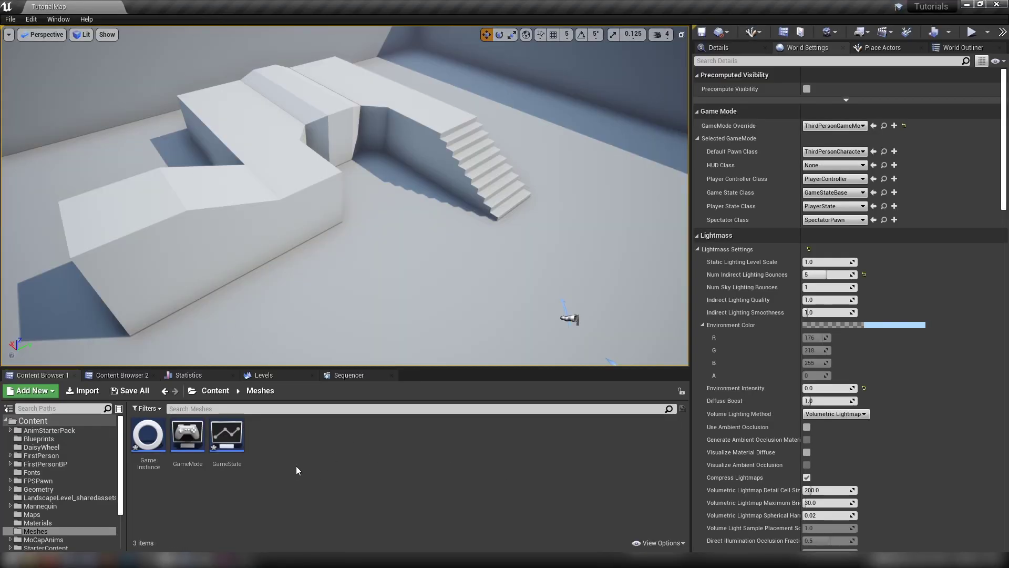
- Create a Player Controller Blueprint named PlayerController in Meshes
right_click(287, 449)
left_click(315, 174)
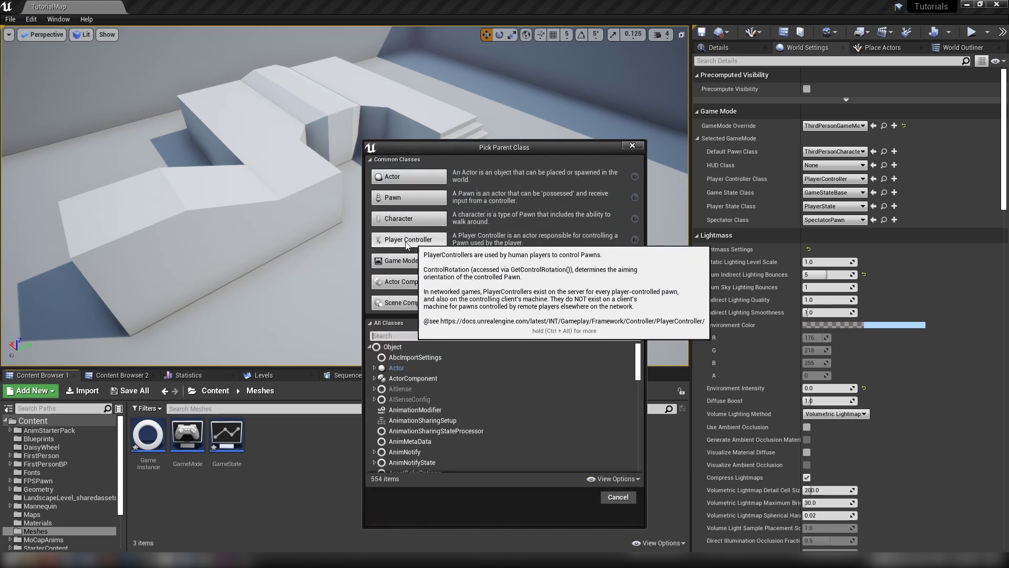
left_click(390, 240)
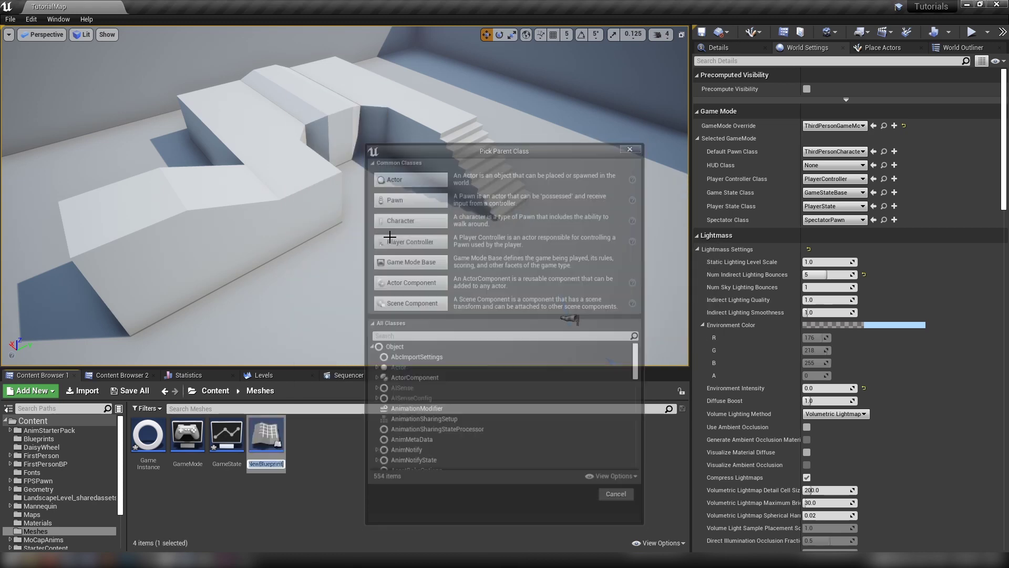
type("Playwr")
key("BackSpace")
key("BackSpace")
type("erController")
key("Return")
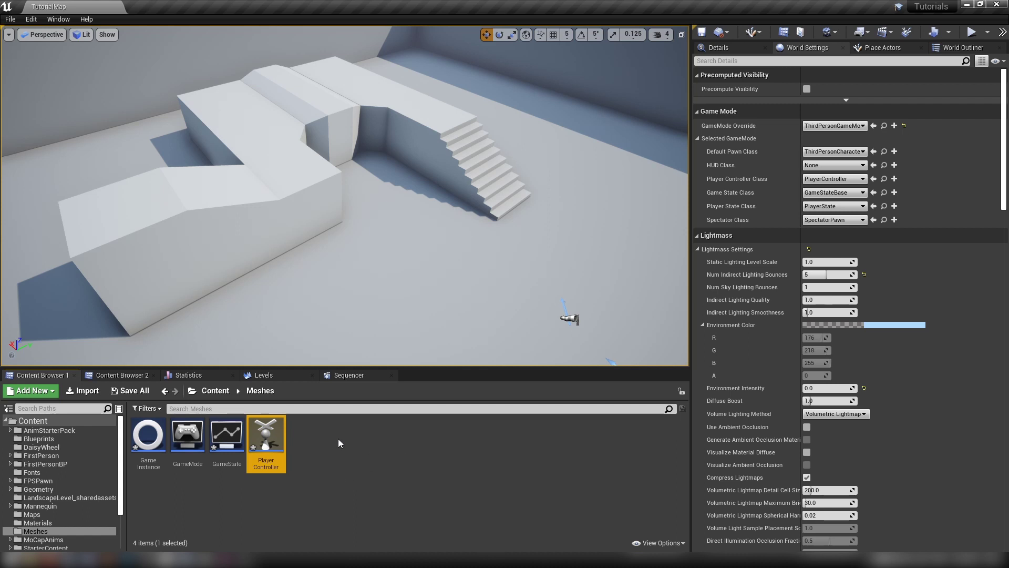
left_click(314, 443)
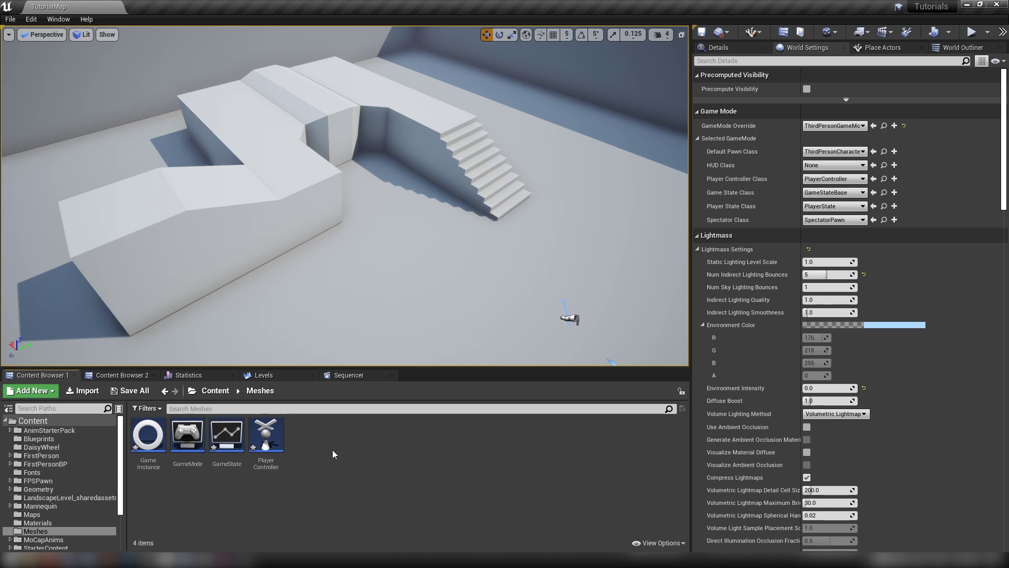
left_click(269, 444)
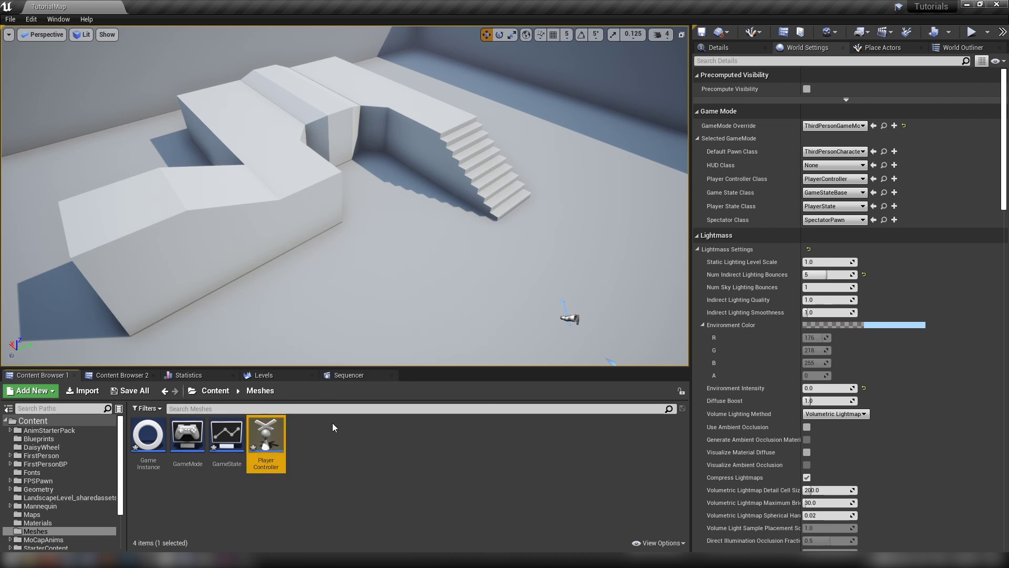
left_click(306, 444)
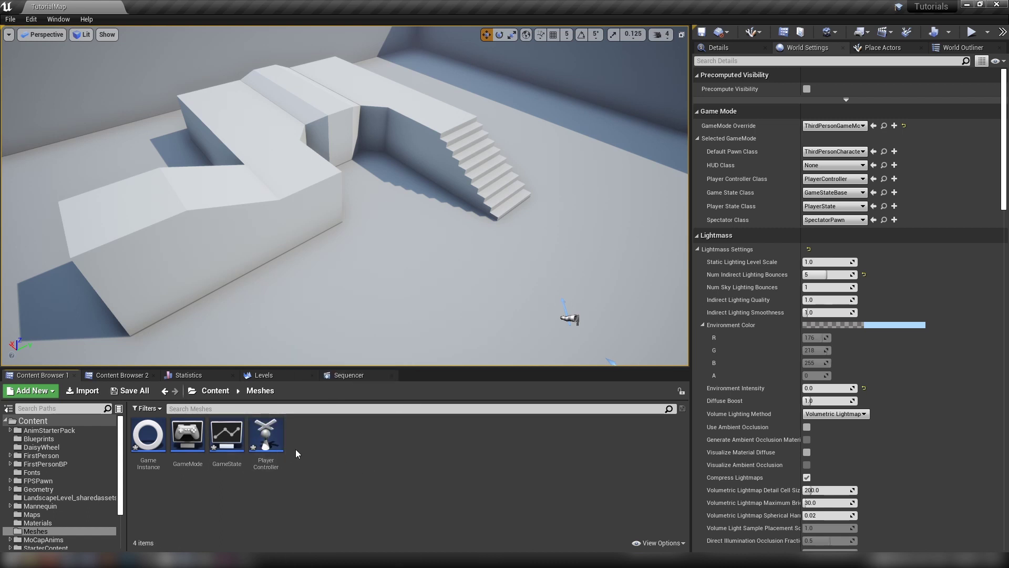
left_click(266, 439)
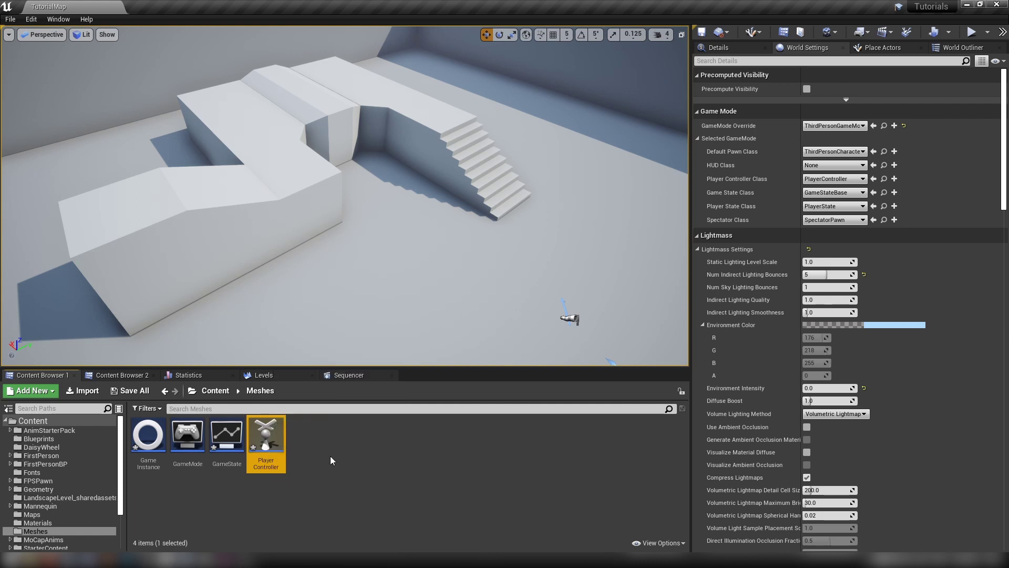
left_click(249, 478)
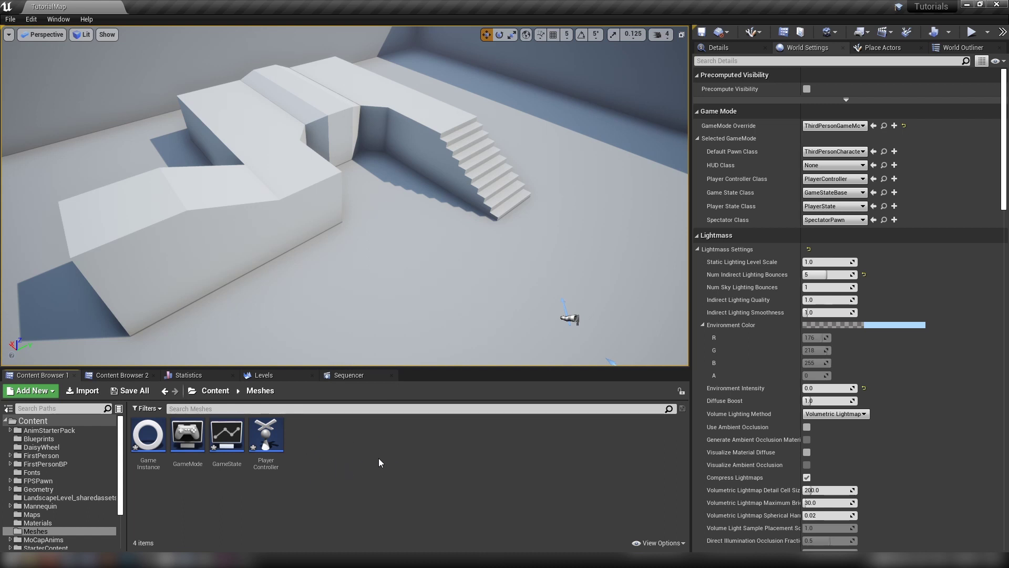
left_click(267, 446)
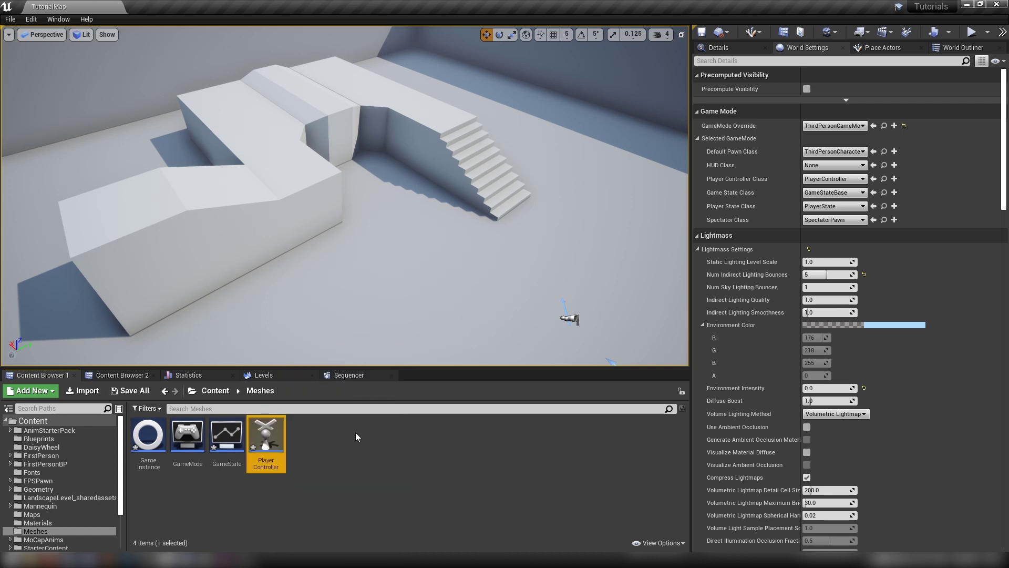
left_click(316, 452)
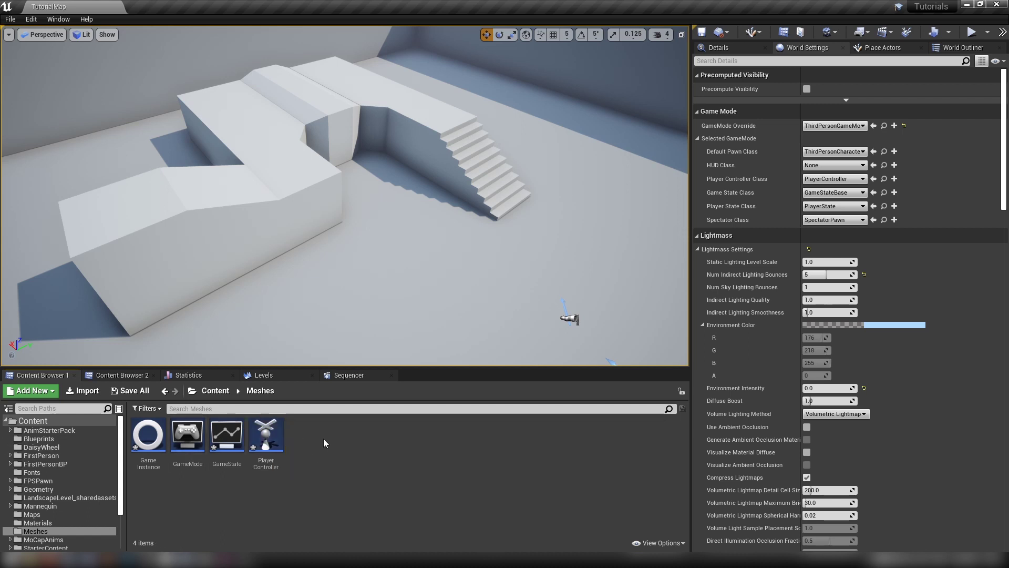
- Create a Pawn-based Blueprint named PlayerPawn in Meshes and select it
right_click(323, 438)
left_click(368, 165)
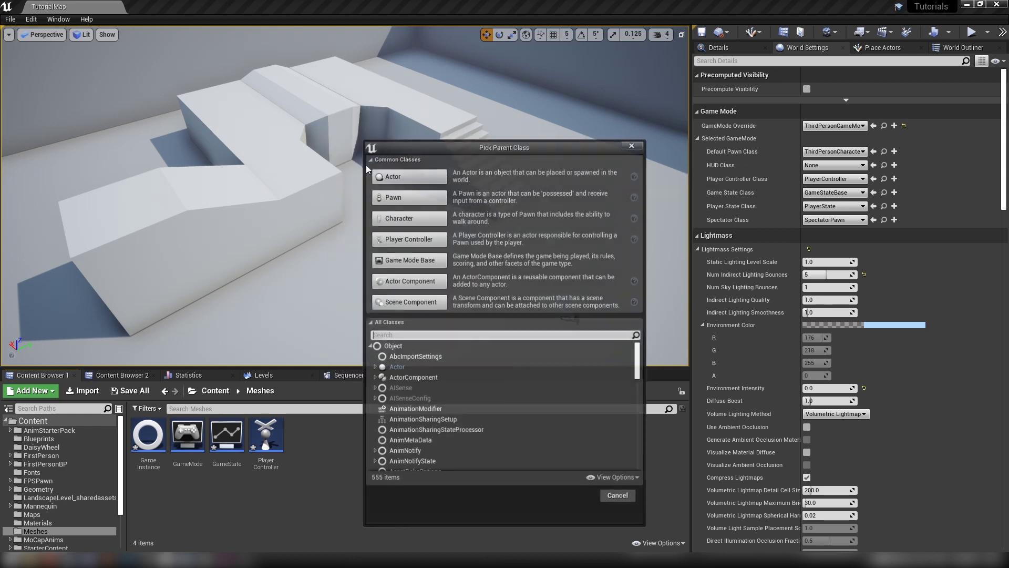
left_click(396, 200)
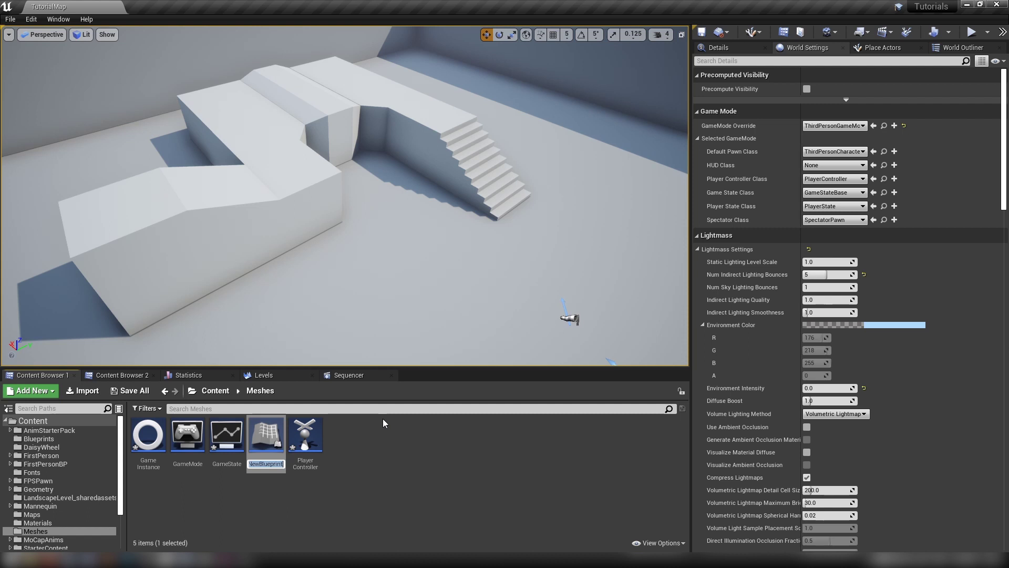
type("PlayerPawn")
key("Return")
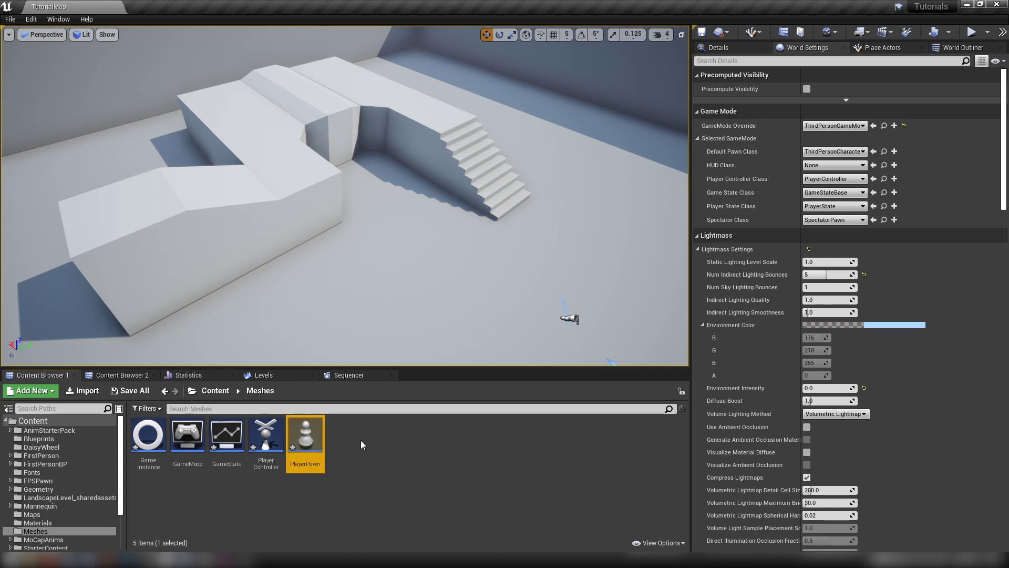
left_click(360, 440)
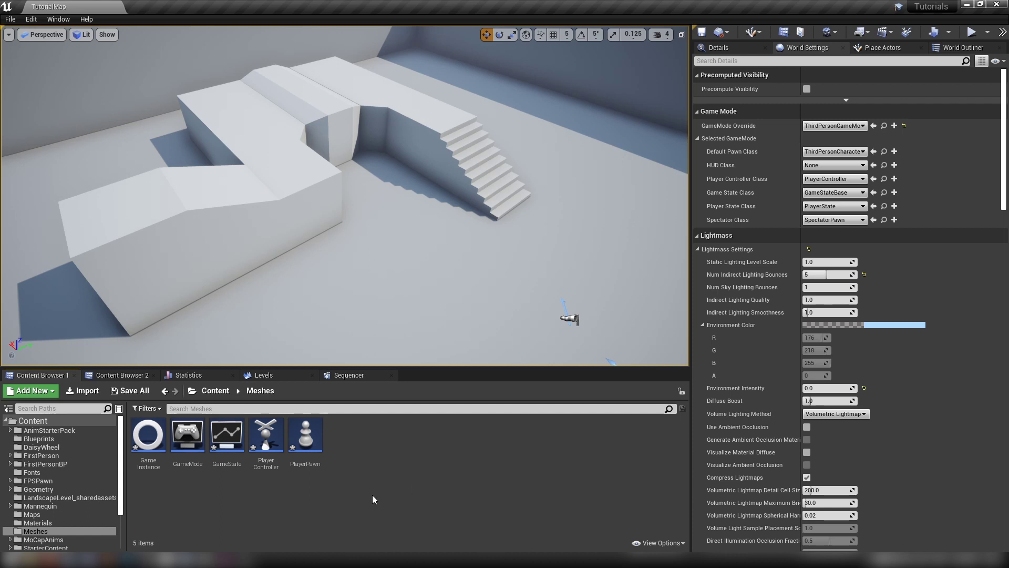
left_click(310, 455)
double_click(311, 455)
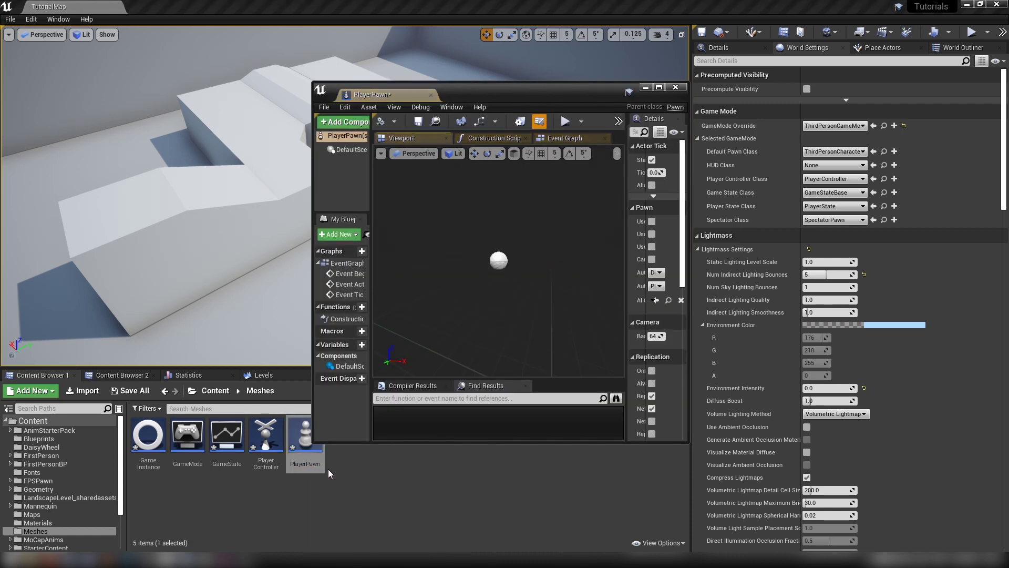
left_click_drag(365, 94, 158, 8)
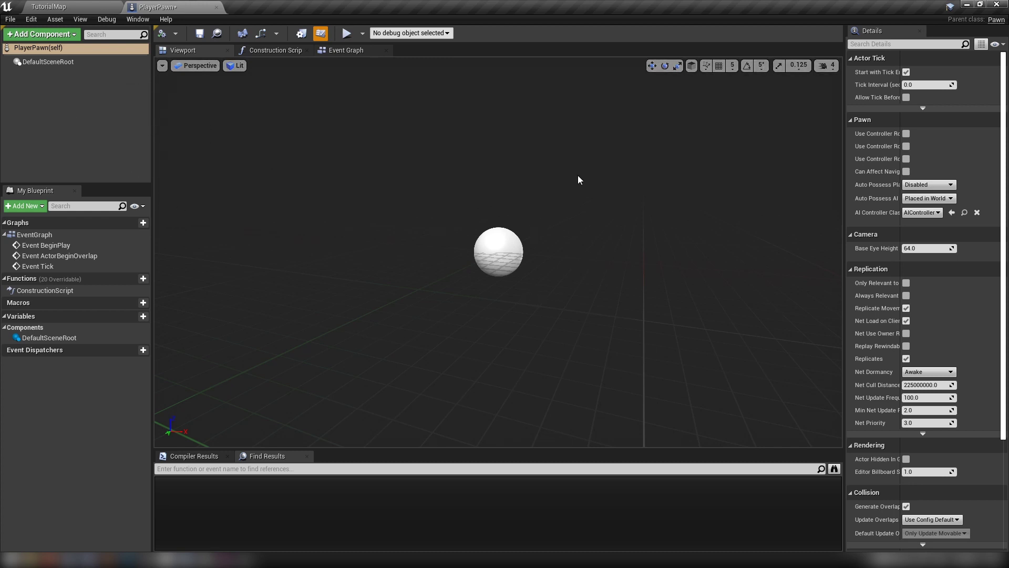
left_click(216, 6)
- Create a new Blueprint class with parent Character and name it PlayerCharacter
right_click(315, 439)
left_click(349, 438)
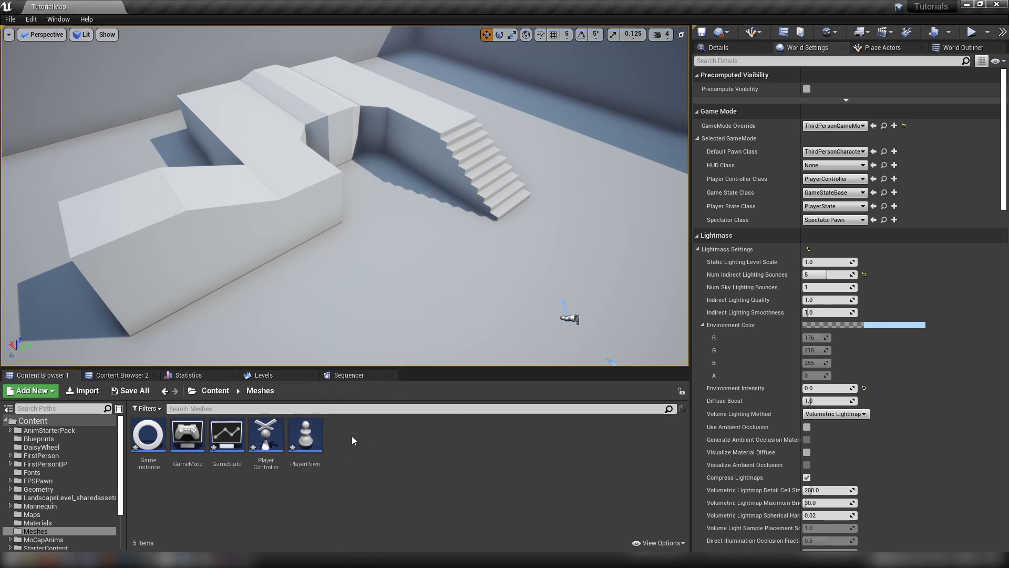
right_click(349, 437)
left_click(393, 165)
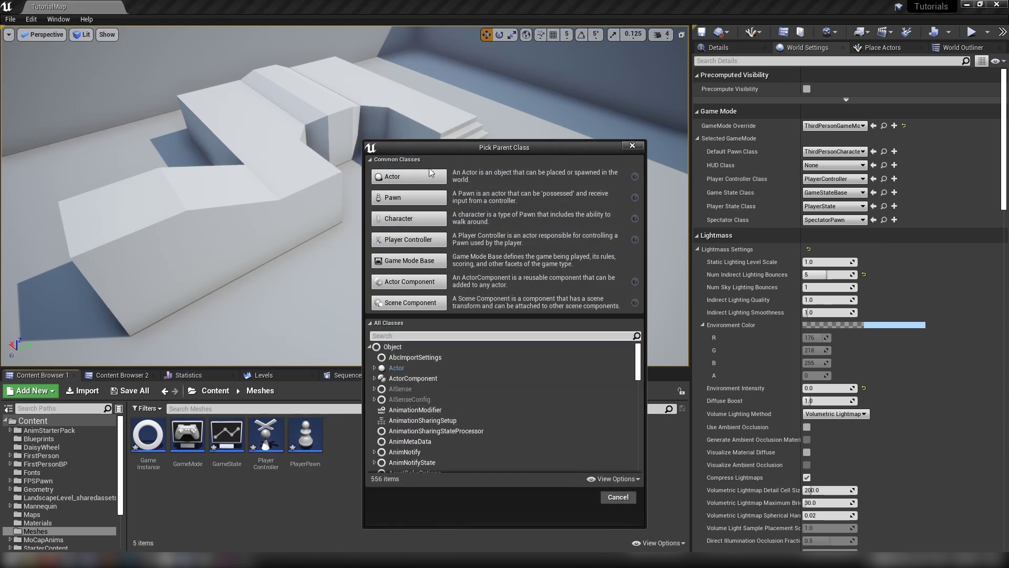
left_click(405, 222)
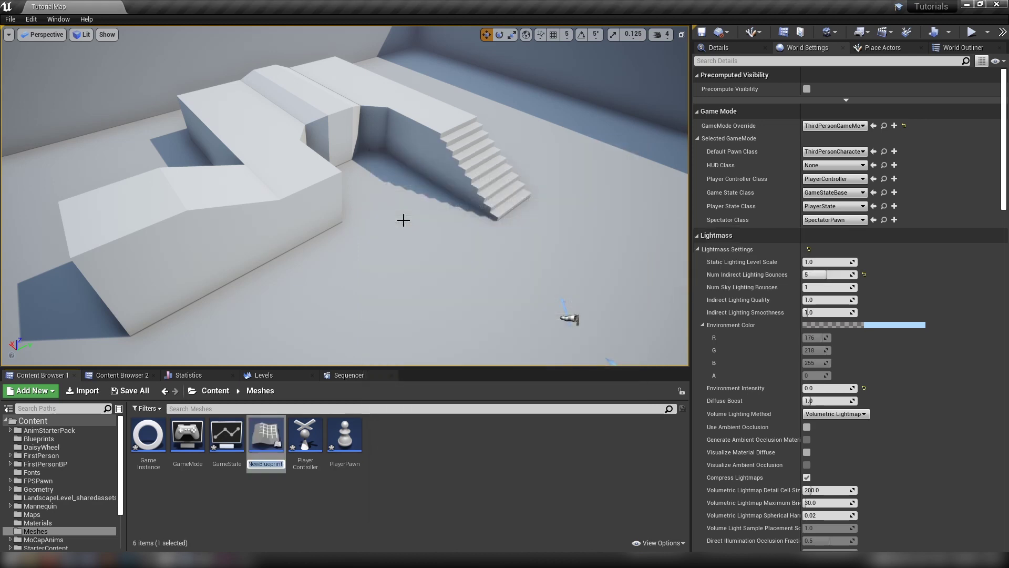
type("PlayerCharacter")
key("Return")
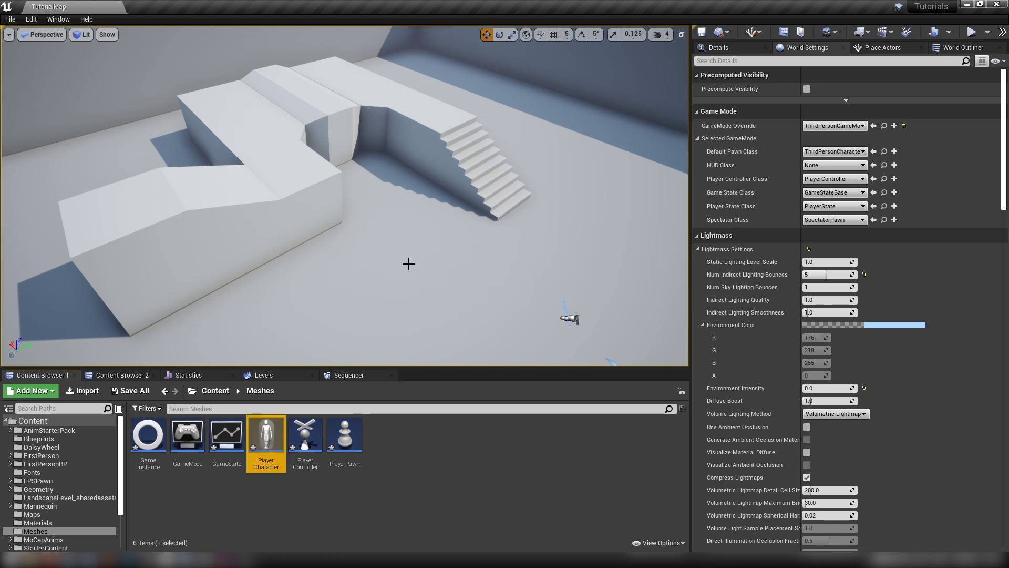
- Dock the PlayerCharacter editor beside TutorialMap and inspect its CharacterMovement, Mesh, Arrow and Capsule components
left_click_drag(375, 92, 163, 7)
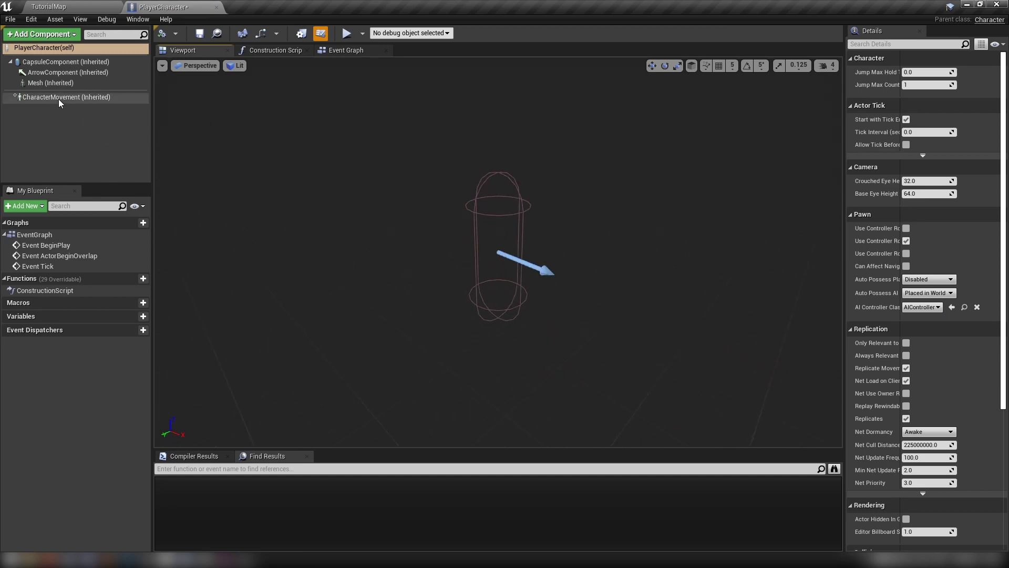
left_click(37, 96)
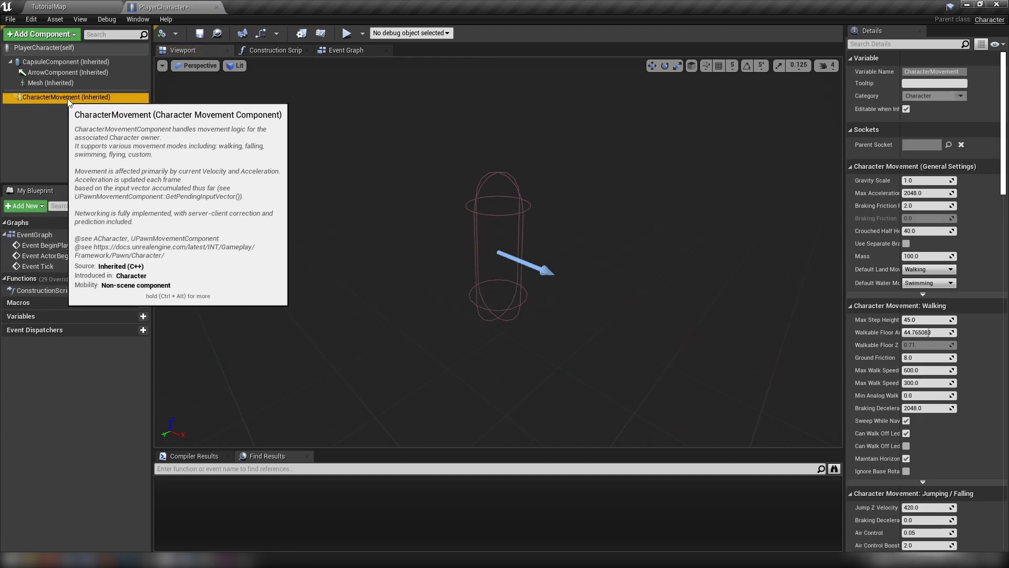
left_click(52, 83)
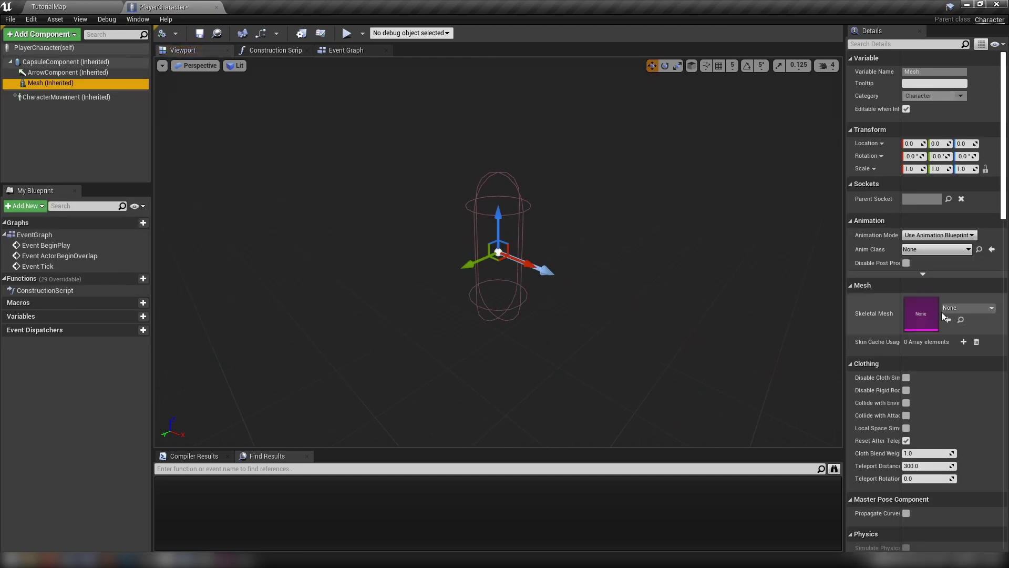
left_click(68, 72)
mouse_move(500, 247)
left_mouse_down()
mouse_move(552, 248)
mouse_move(495, 252)
left_mouse_up()
left_click(21, 62)
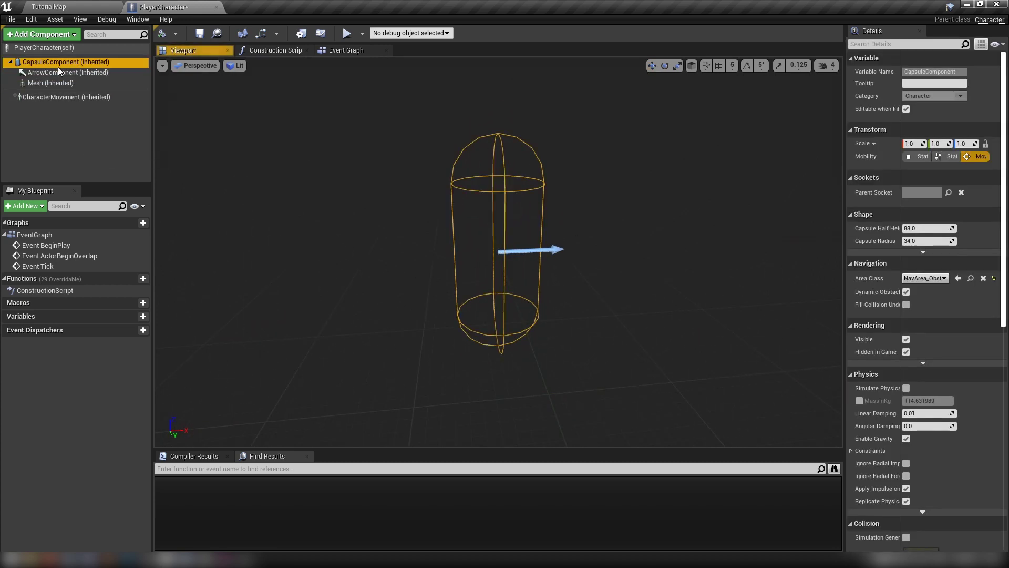
mouse_move(285, 186)
left_mouse_down()
mouse_move(279, 202)
mouse_move(286, 186)
left_mouse_up()
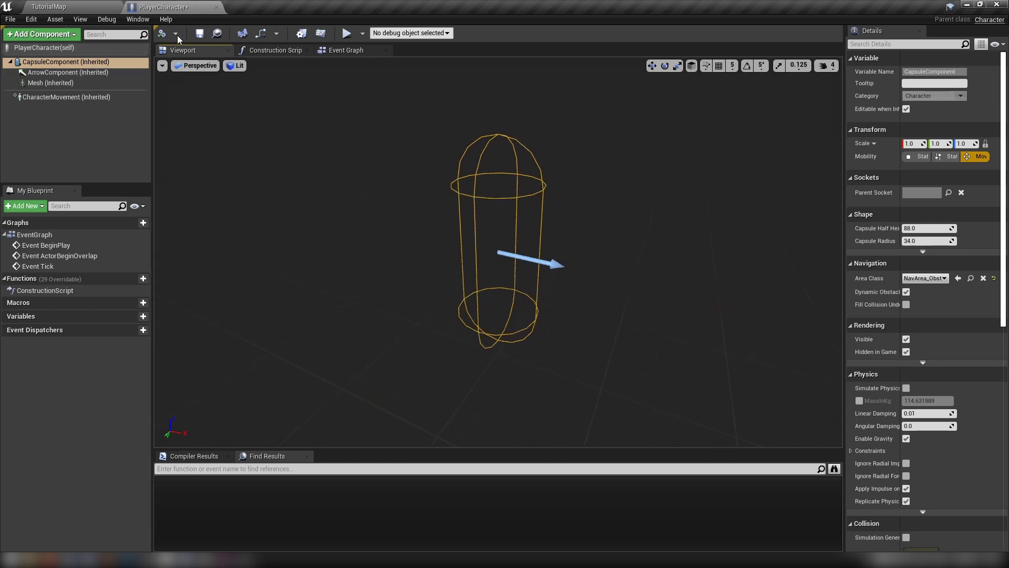
- Close the PlayerCharacter editor, view the PlayerStart, and check the PlayerPawn and PlayerCharacter assets
left_click(216, 7)
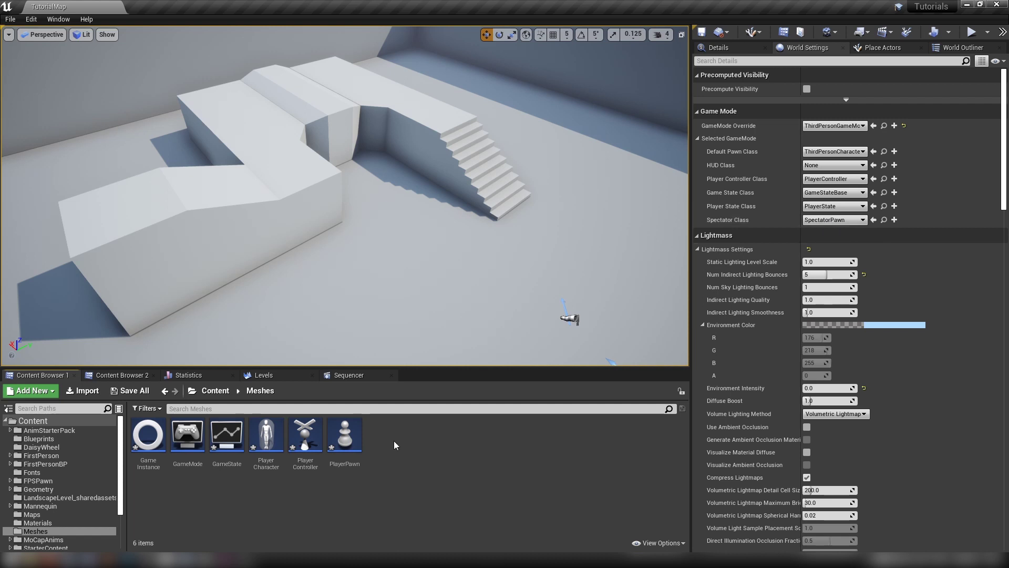
right_click_drag(462, 279, 515, 320)
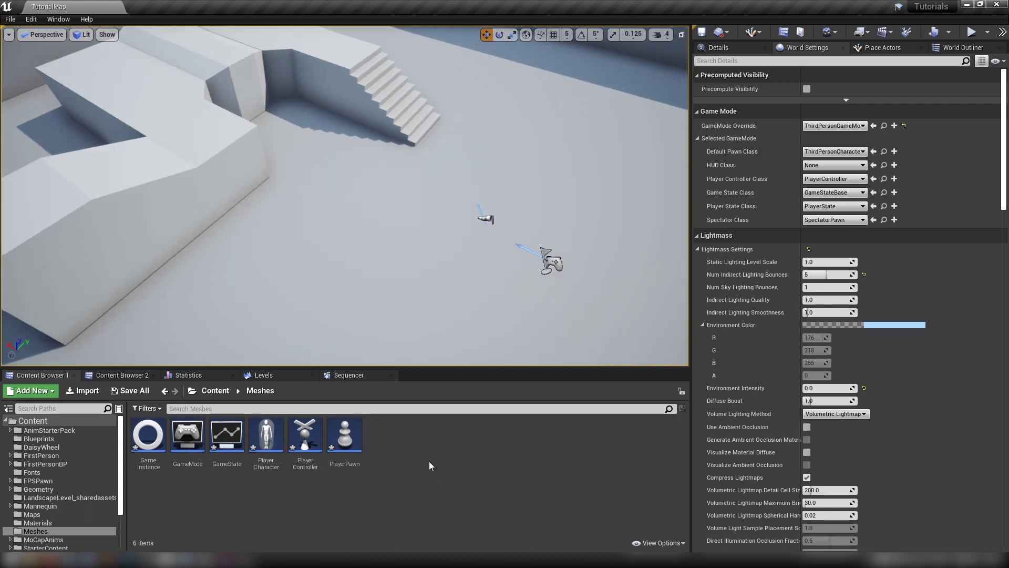
left_click_drag(344, 439, 293, 445)
left_click(344, 436)
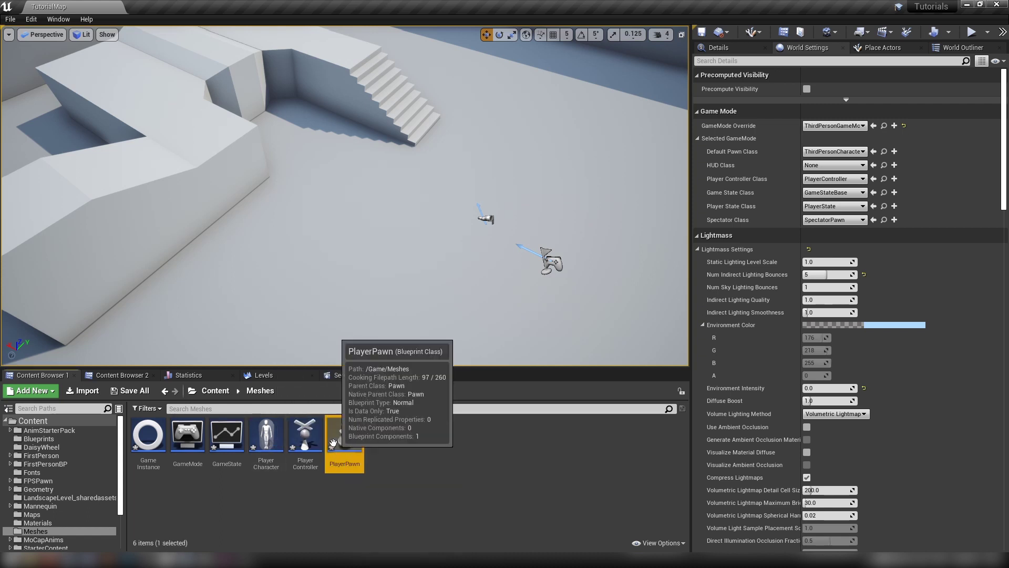
left_click(261, 431)
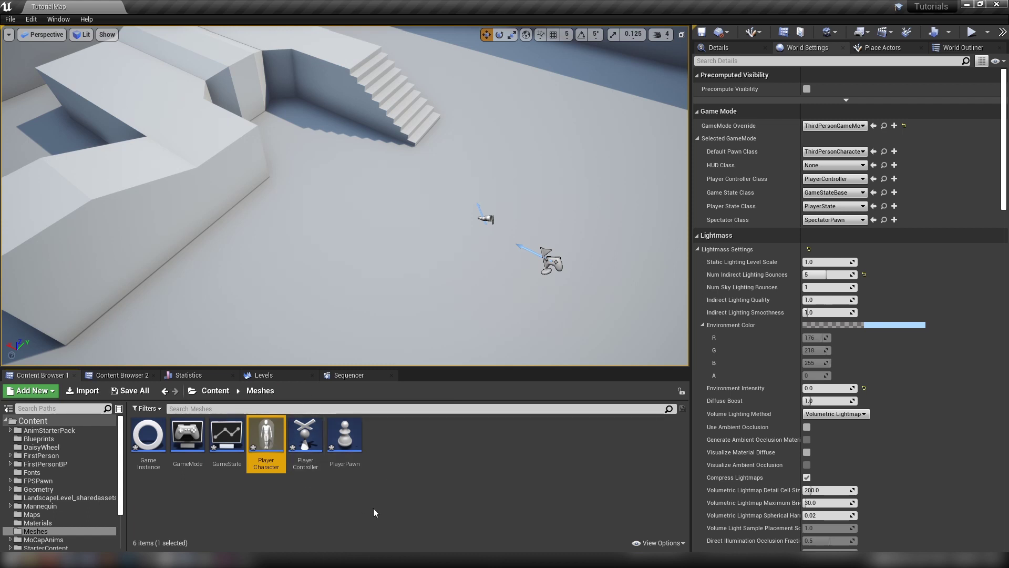
left_click(414, 494)
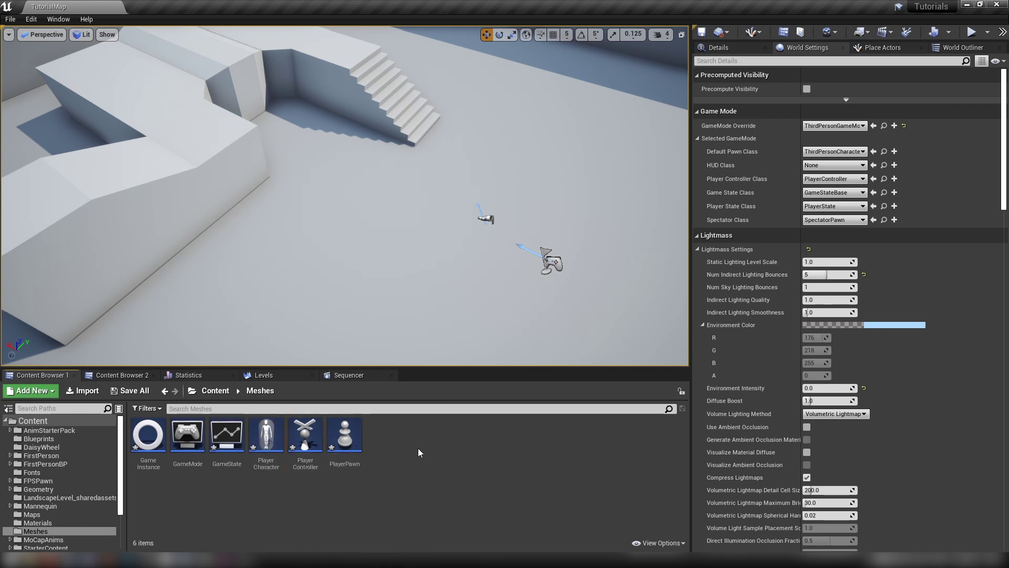
- Create a Blueprint class with parent PlayerState, found under All Classes, and name it PlayerState
right_click(397, 431)
left_click(437, 156)
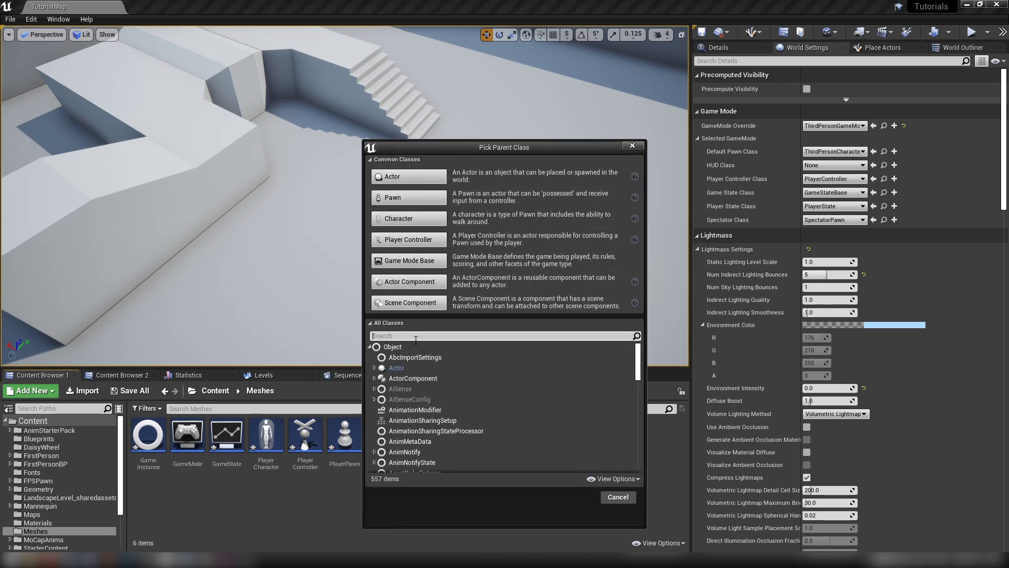
type("Play")
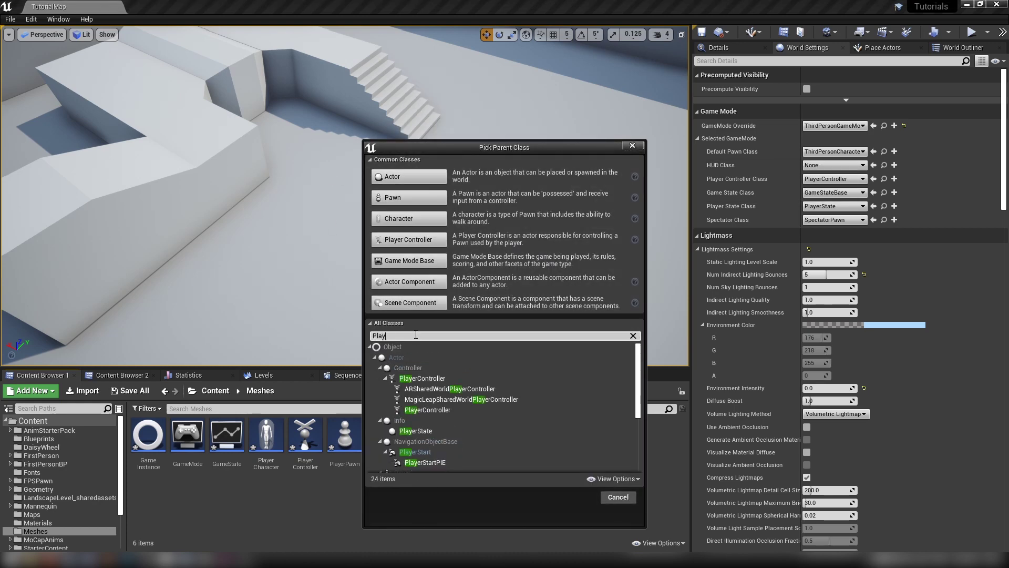
type("erstate")
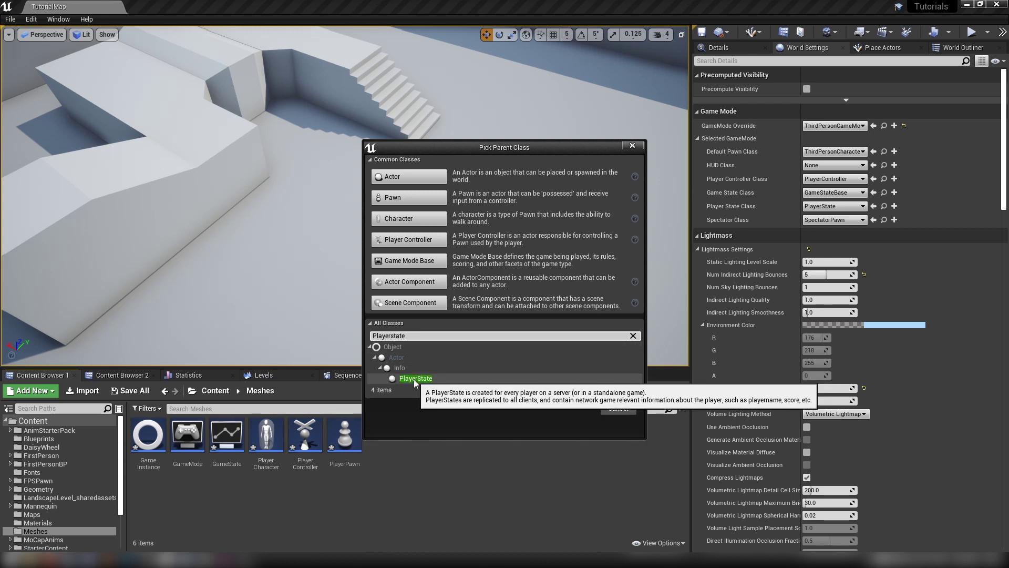
left_click(415, 378)
left_click(573, 409)
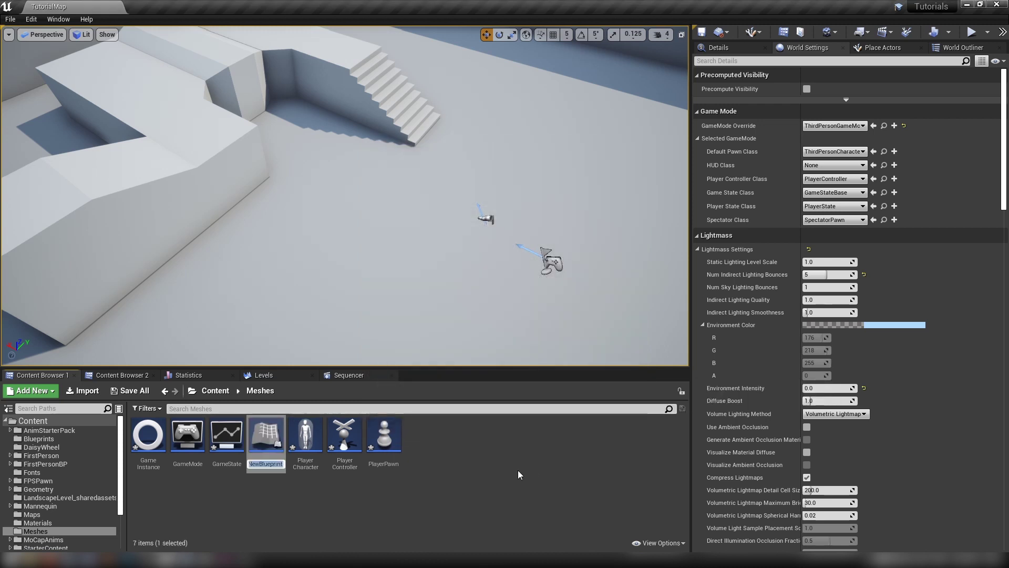
type("PlayerState")
key("Return")
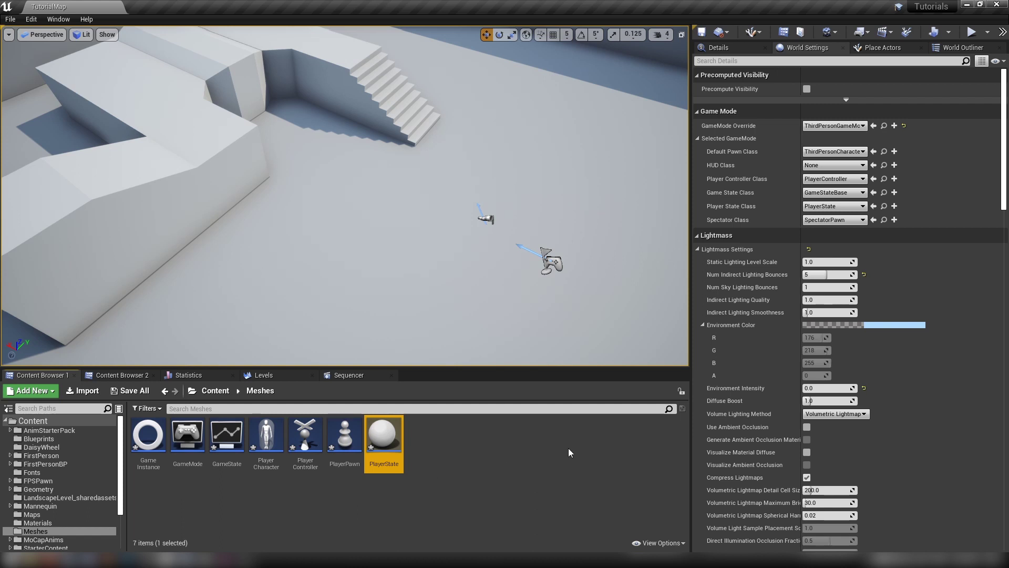
- Select the new PlayerState asset in the Meshes folder
left_click(476, 444)
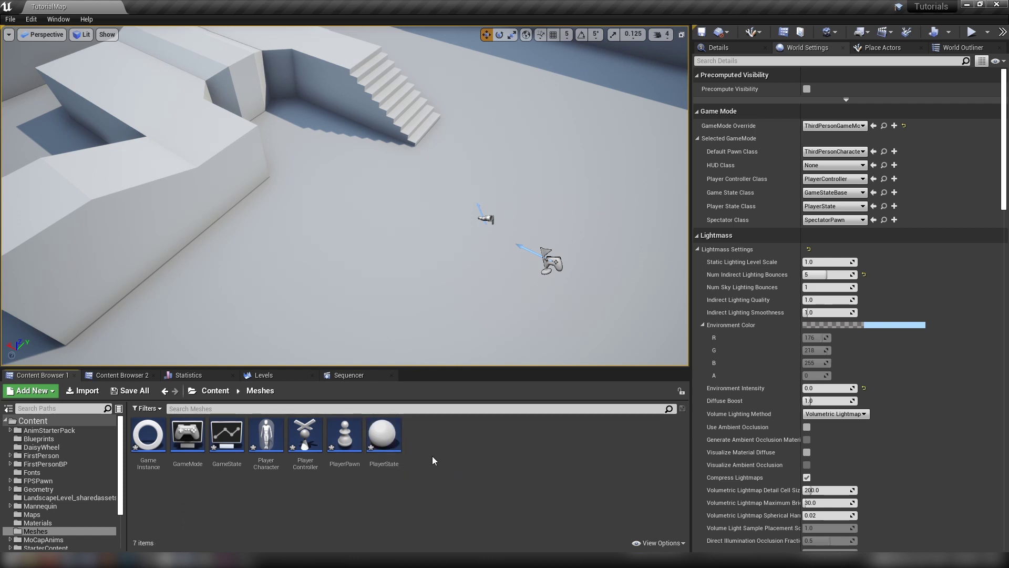
left_click(387, 443)
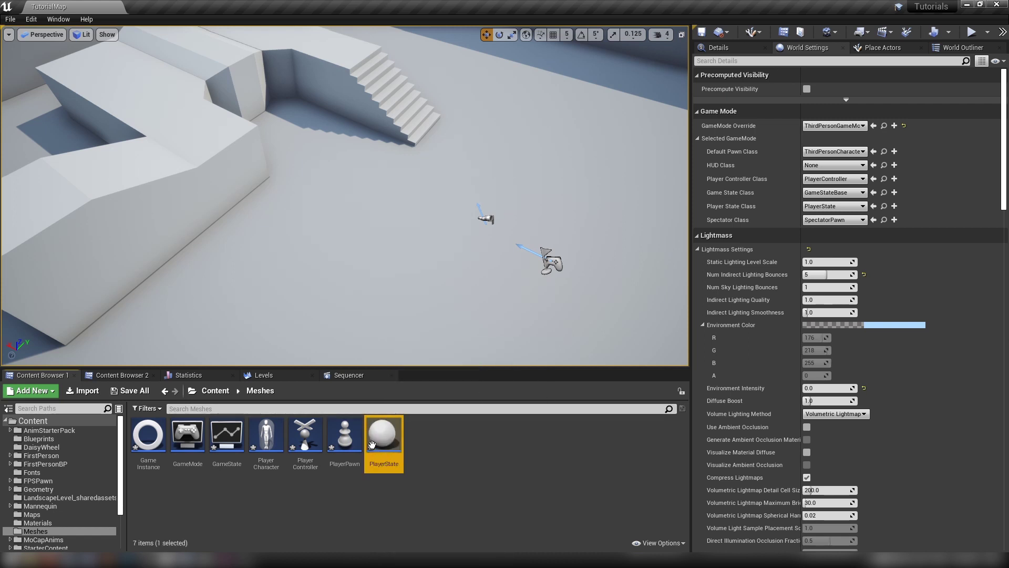
- Open the PlayerState Blueprint in the full Blueprint editor, docked beside TutorialMap
mouse_move(390, 447)
double_click(383, 437)
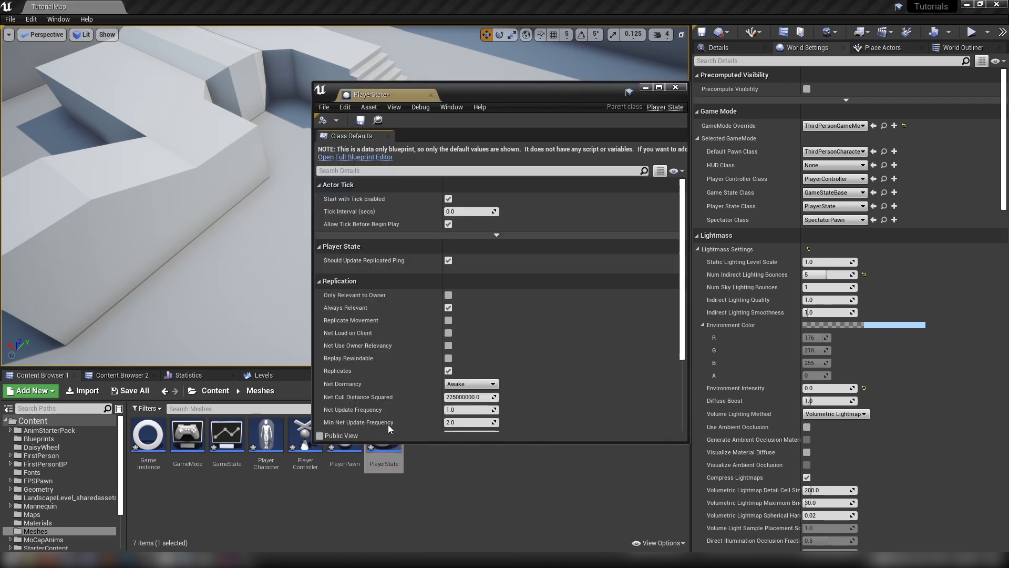
double_click(453, 97)
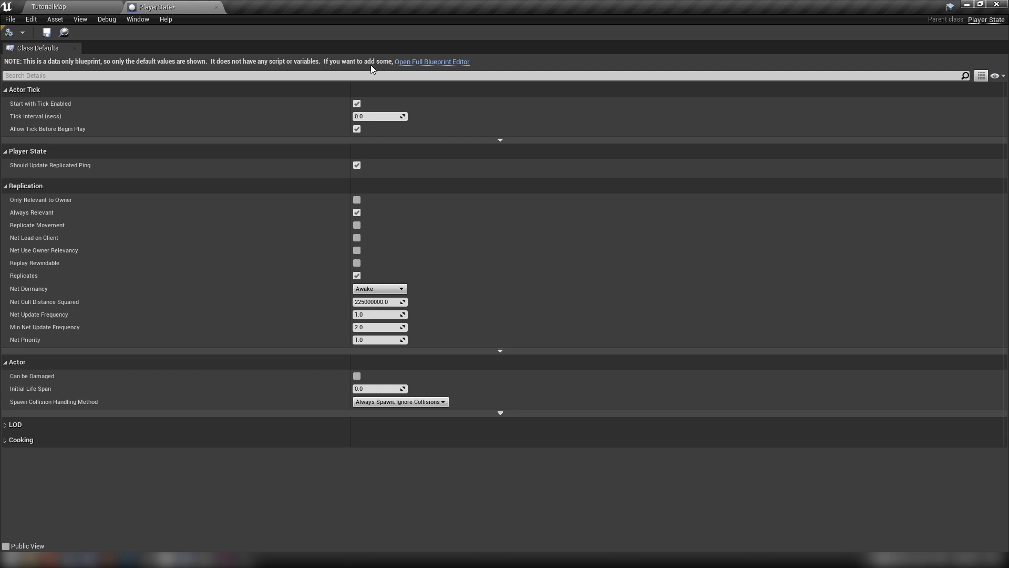
left_click(434, 63)
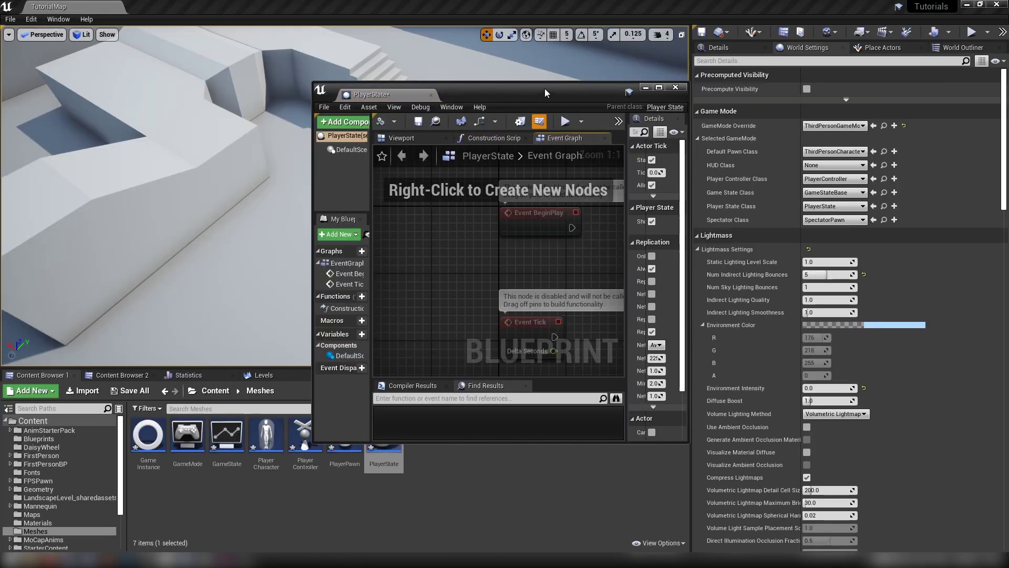
left_click_drag(368, 94, 262, 5)
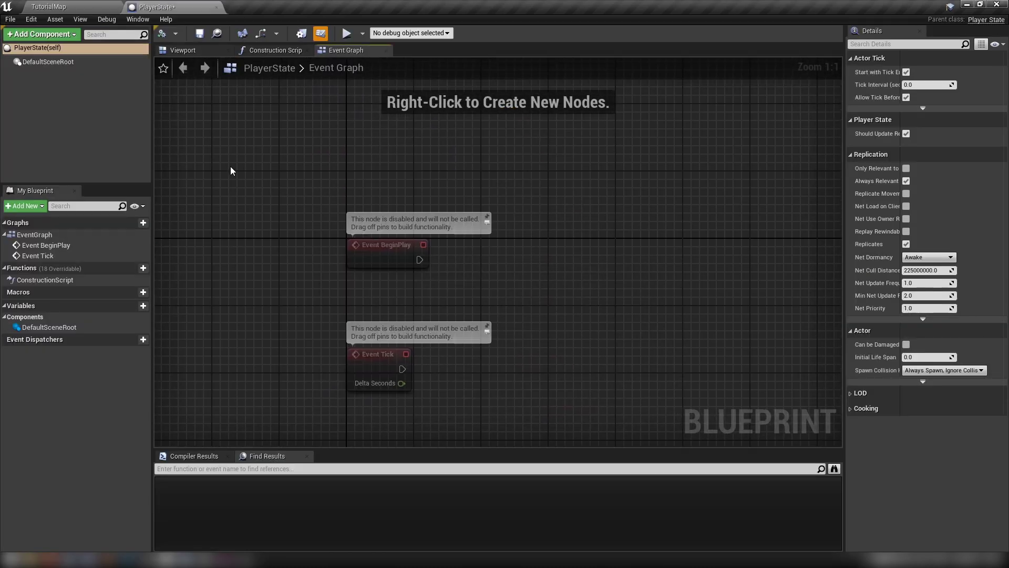
- Review PlayerState's Class Settings and Class Defaults, then frame the BeginPlay and Tick nodes
left_click(305, 35)
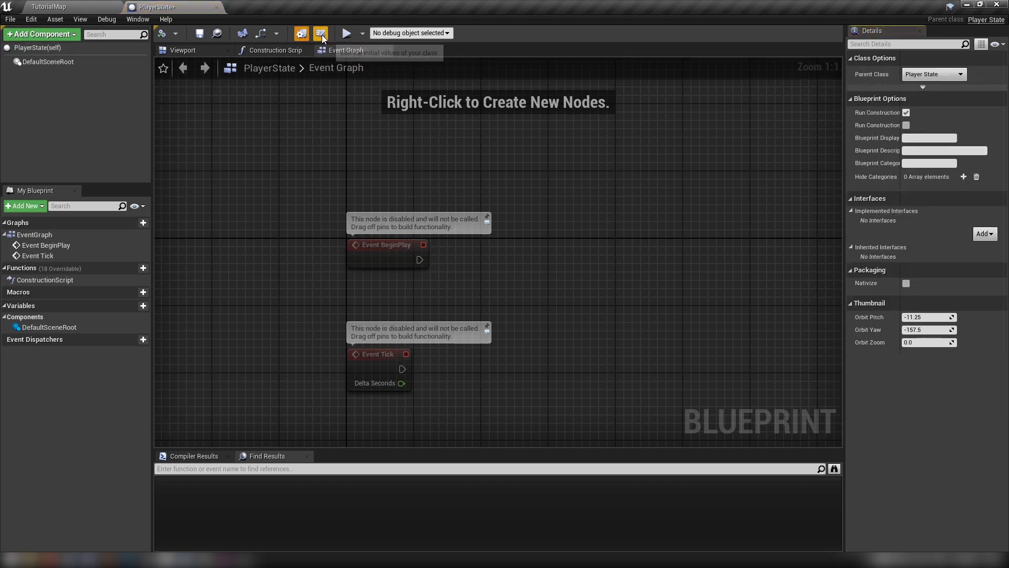
left_click(321, 35)
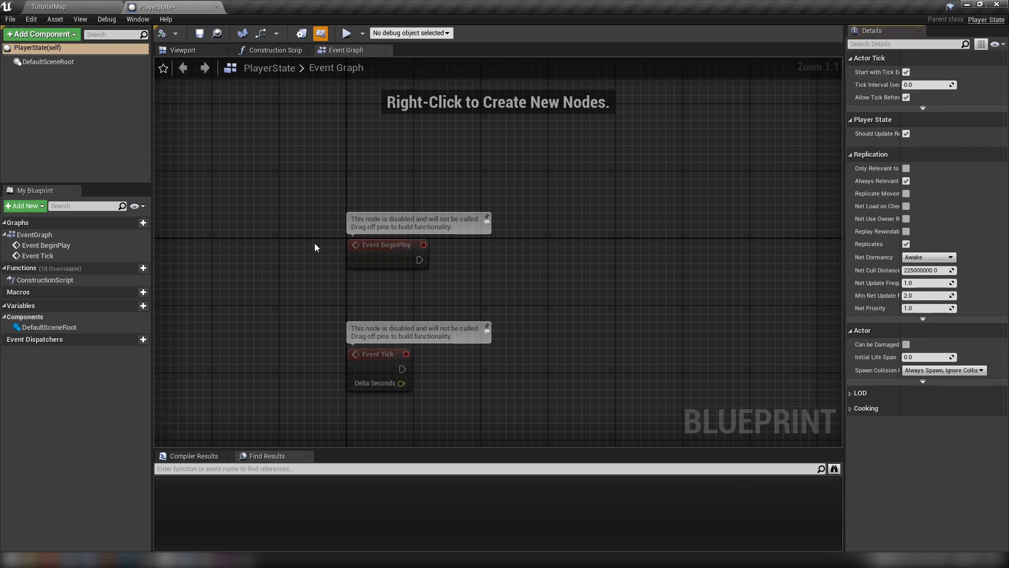
key("Home")
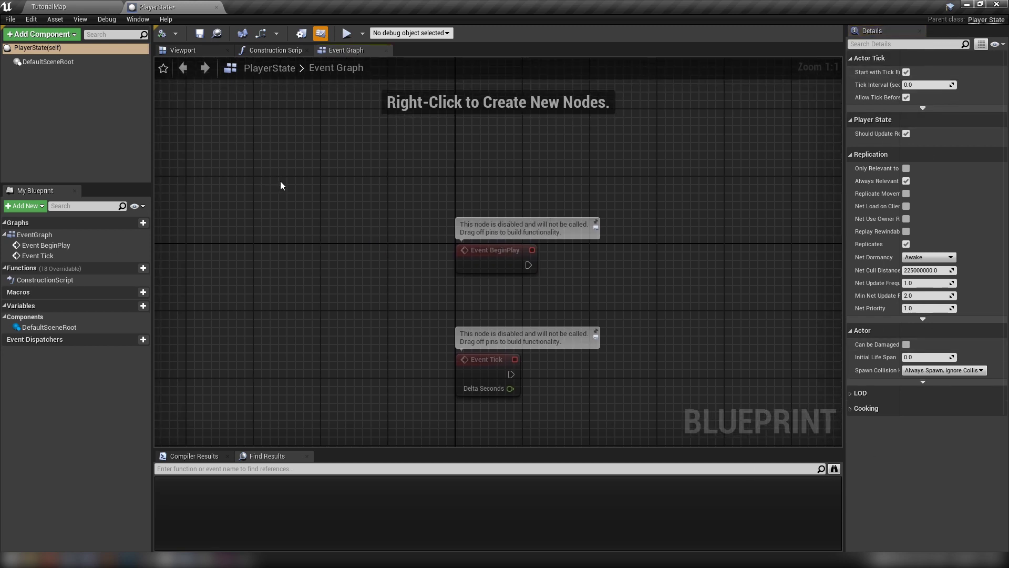
- Add a Get Player Id node to the PlayerState Event Graph and compile the Blueprint
right_click(281, 249)
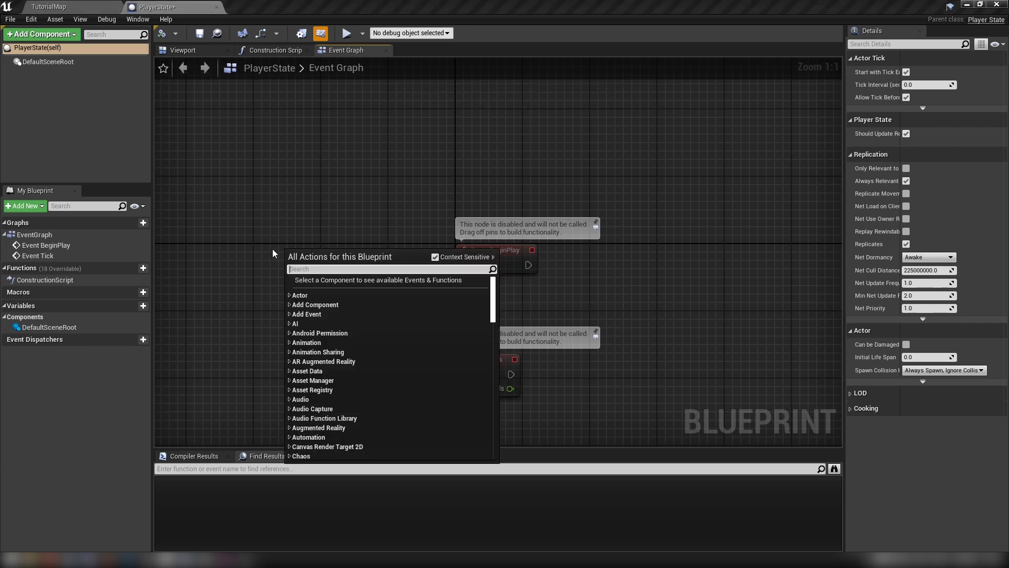
type("player id")
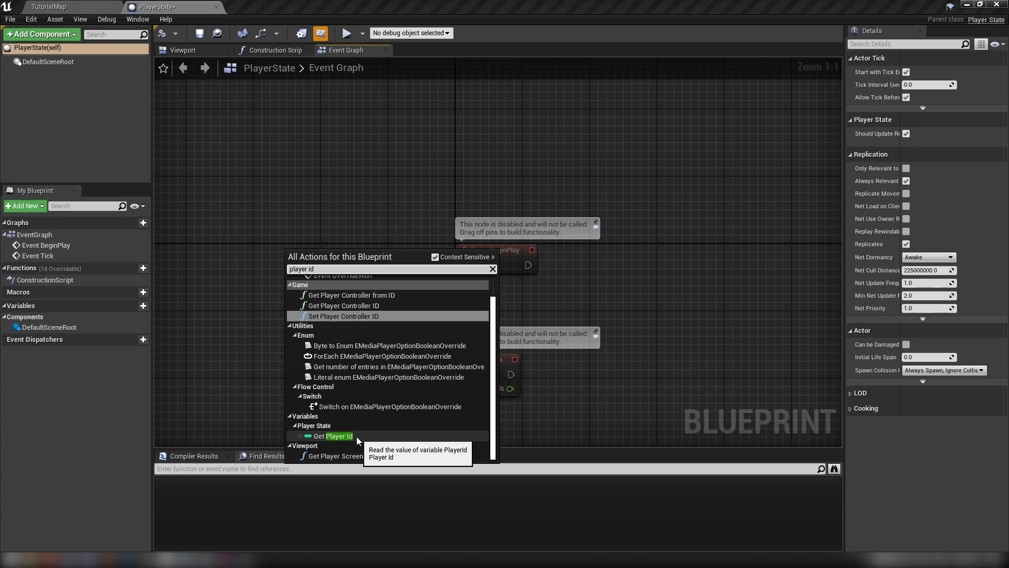
left_click(356, 436)
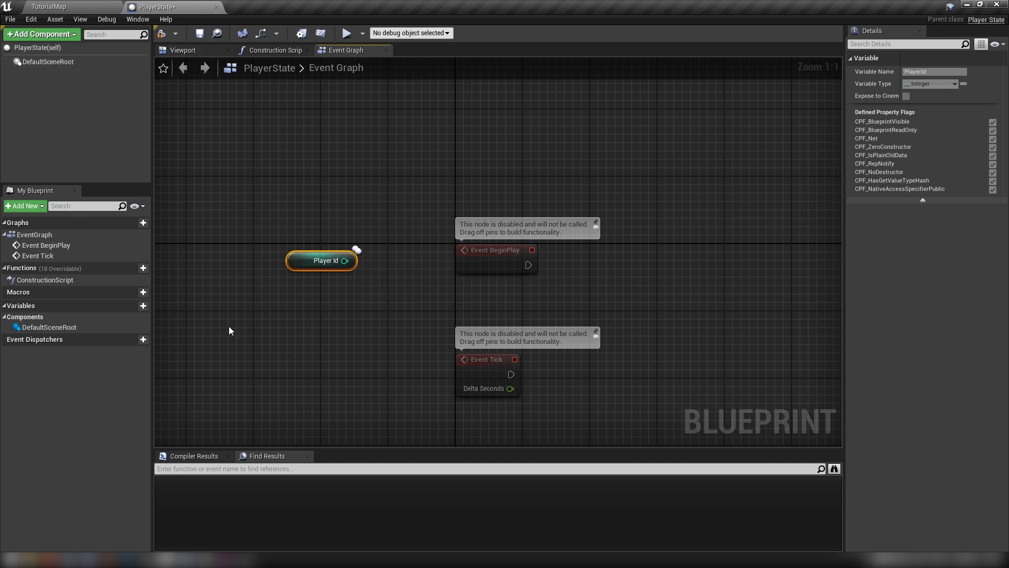
left_click_drag(266, 216, 345, 322)
left_click(162, 36)
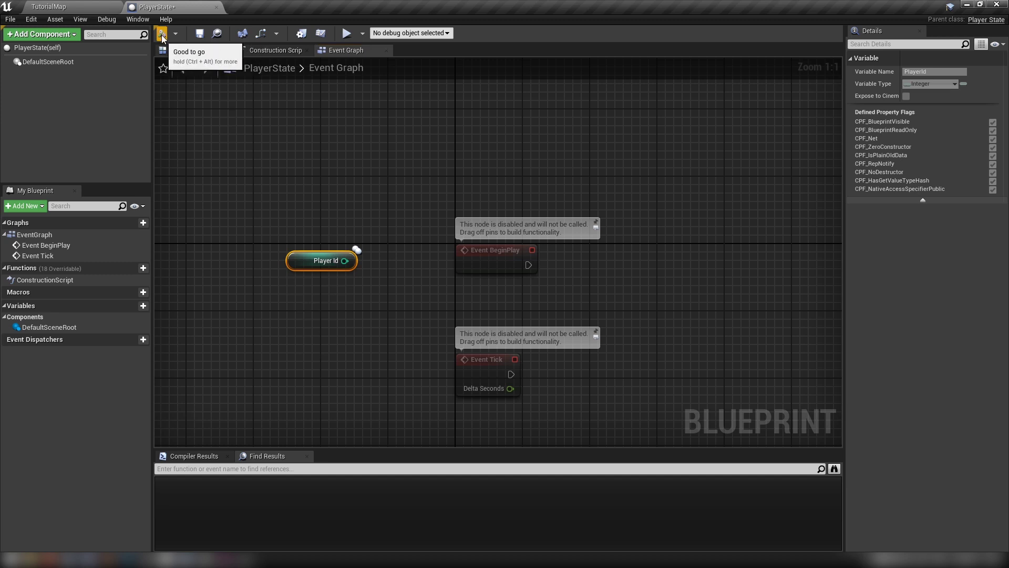
- Close the PlayerState editor and create a HUD-based Blueprint named HUD in Meshes
left_click(217, 8)
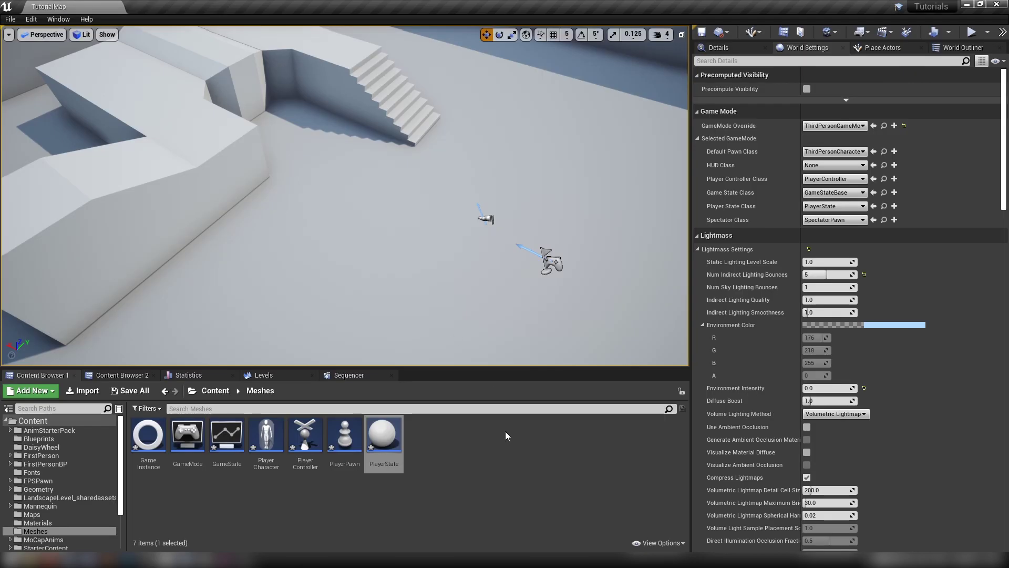
left_click(462, 474)
right_click(435, 441)
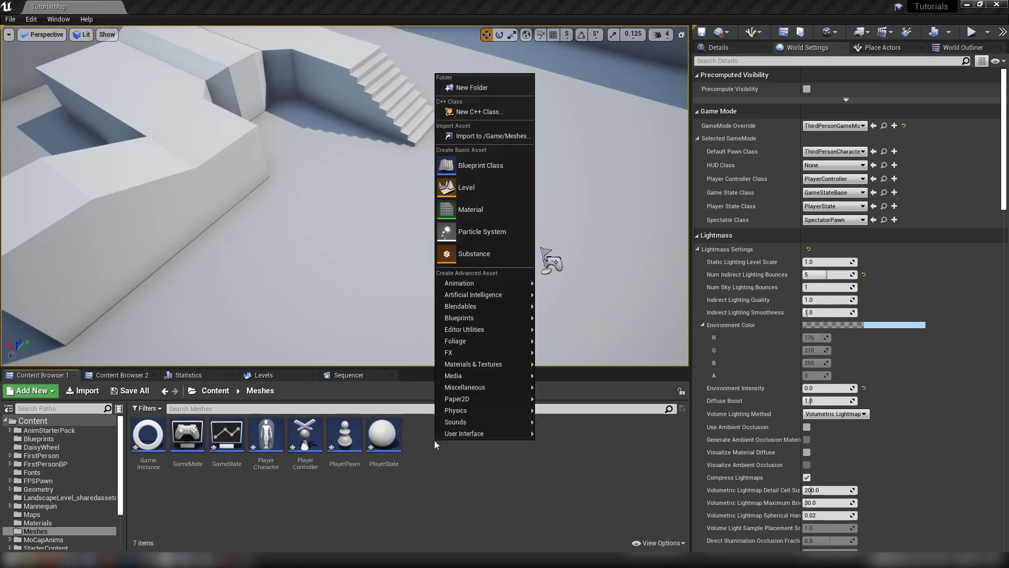
left_click(468, 165)
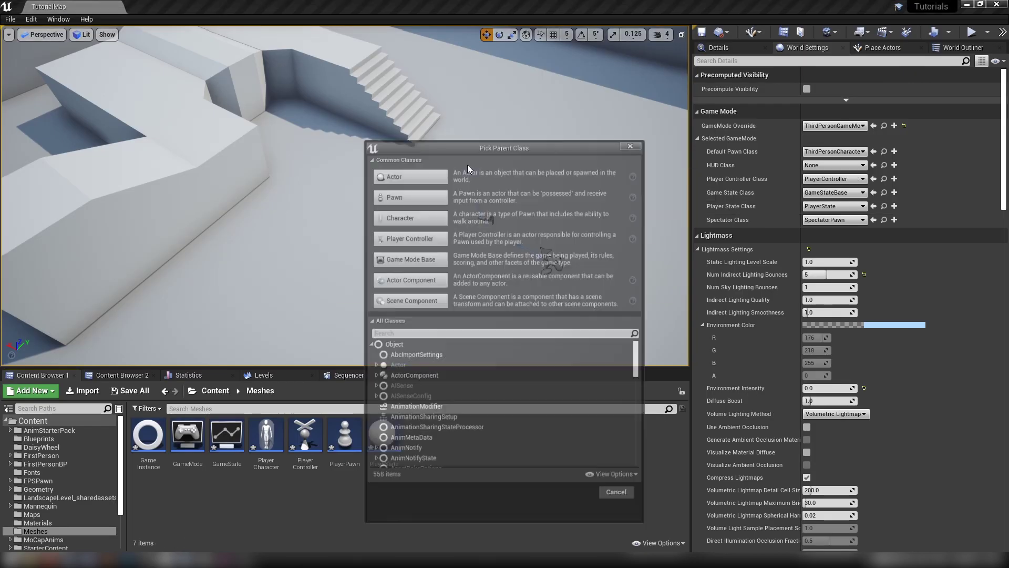
type("hud")
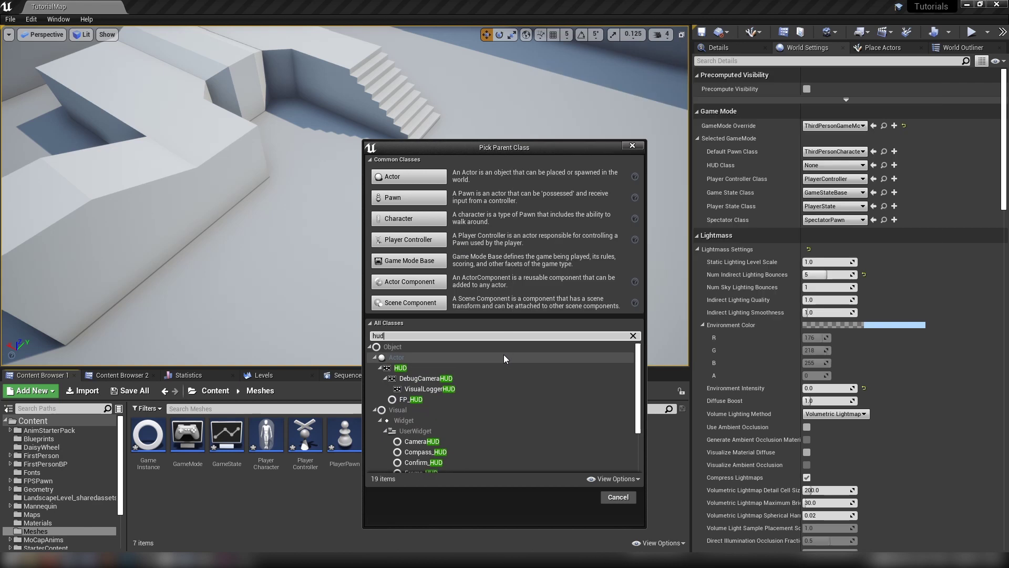
left_click(407, 367)
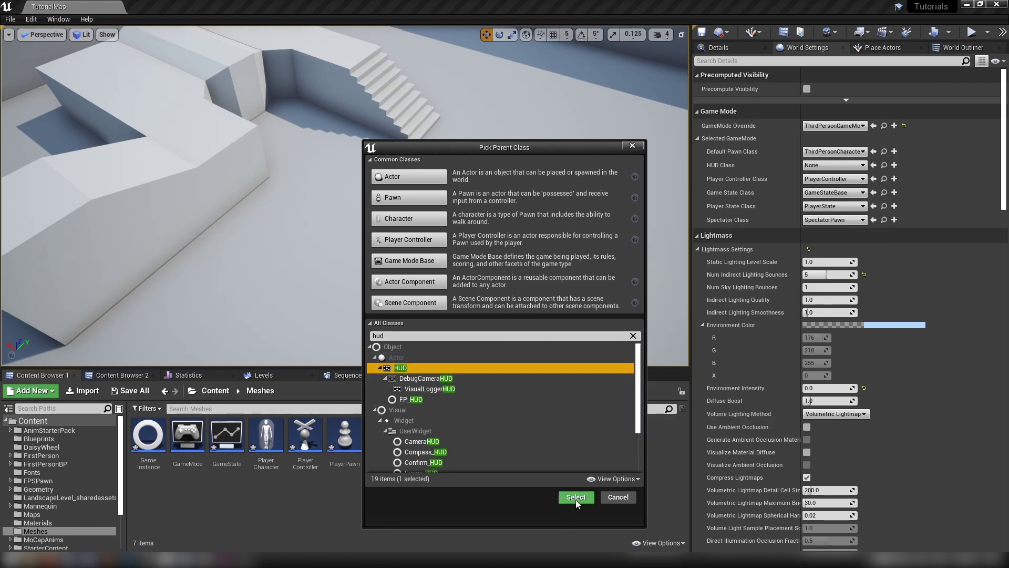
left_click(575, 498)
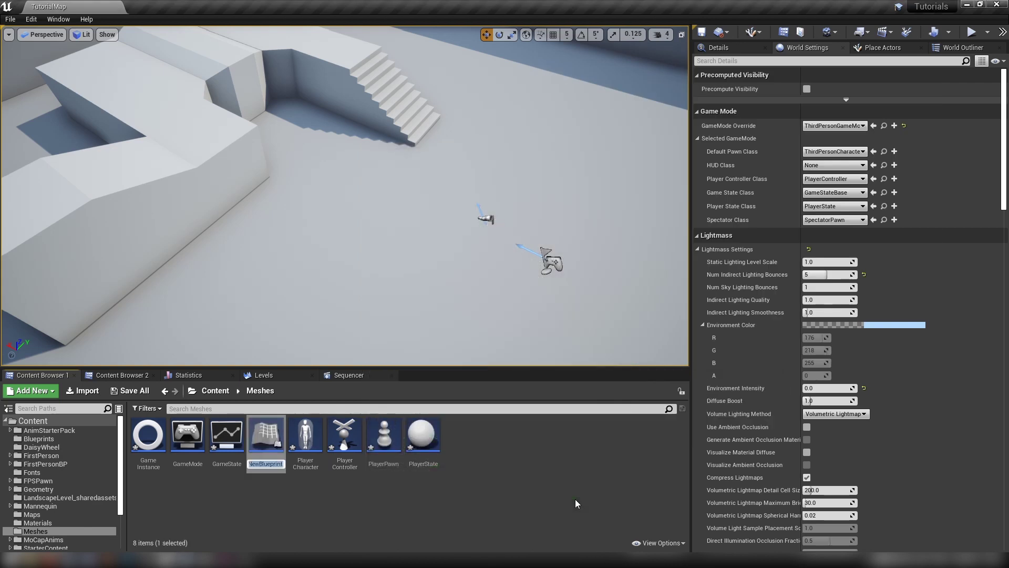
type("HUD")
key("Return")
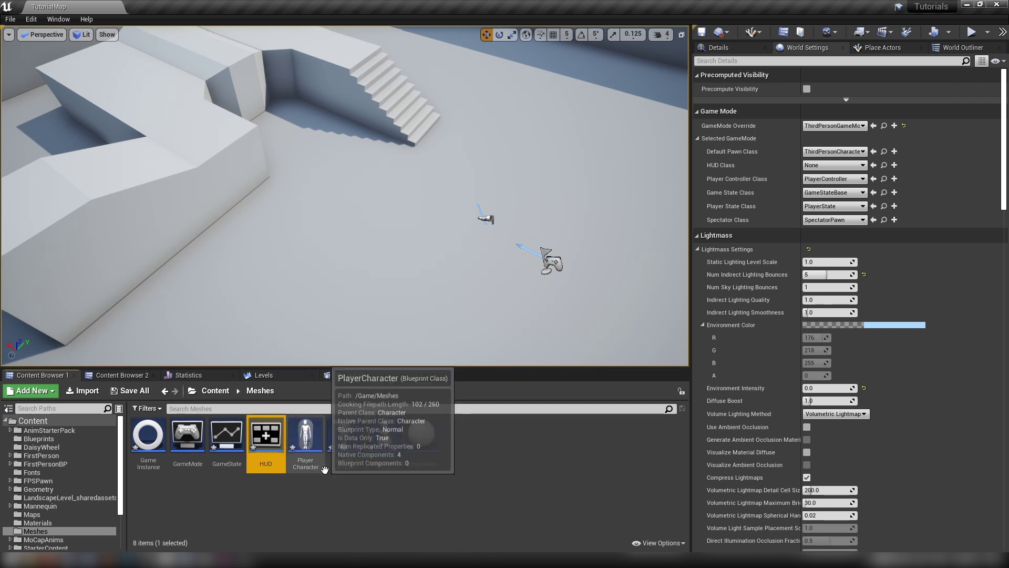
mouse_move(258, 425)
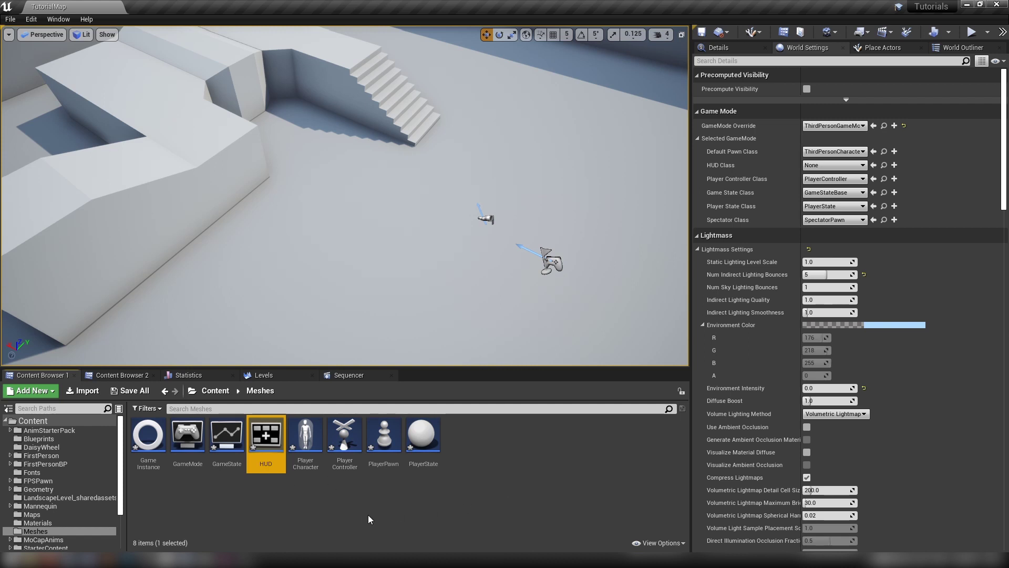
left_click(339, 441)
left_click(266, 439)
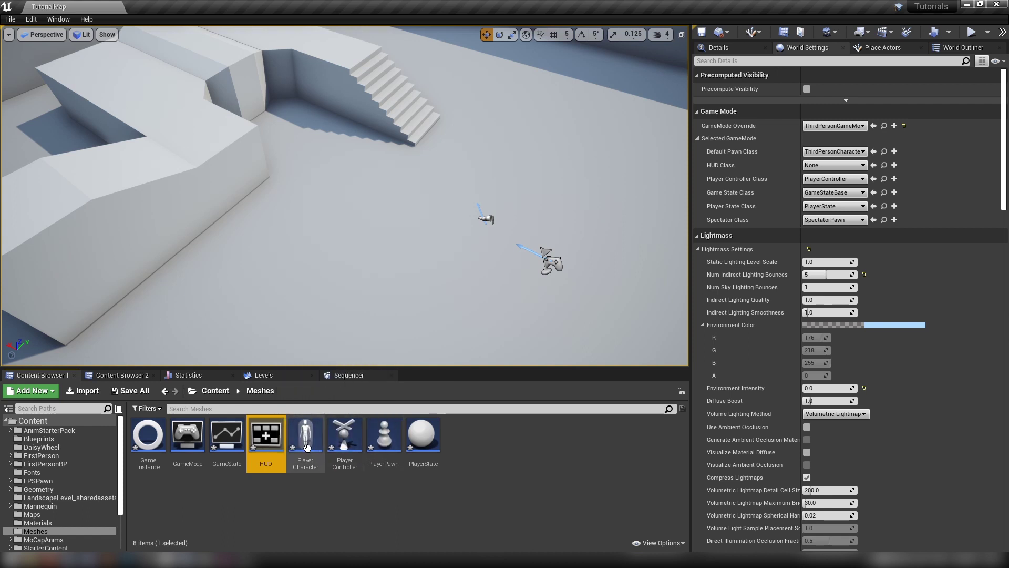
left_click(383, 443)
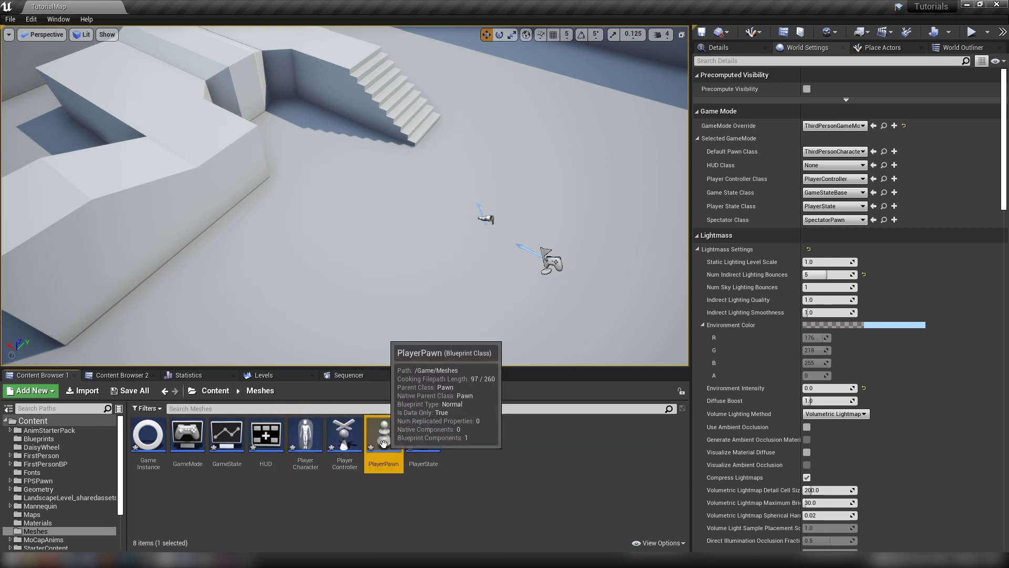
left_click(266, 439)
left_click(344, 441)
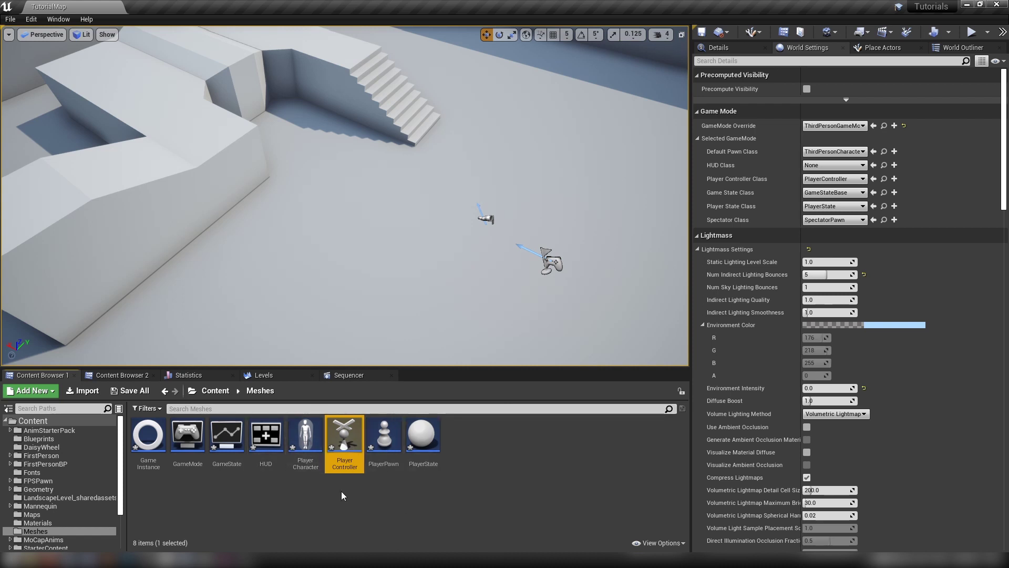
left_click(253, 441)
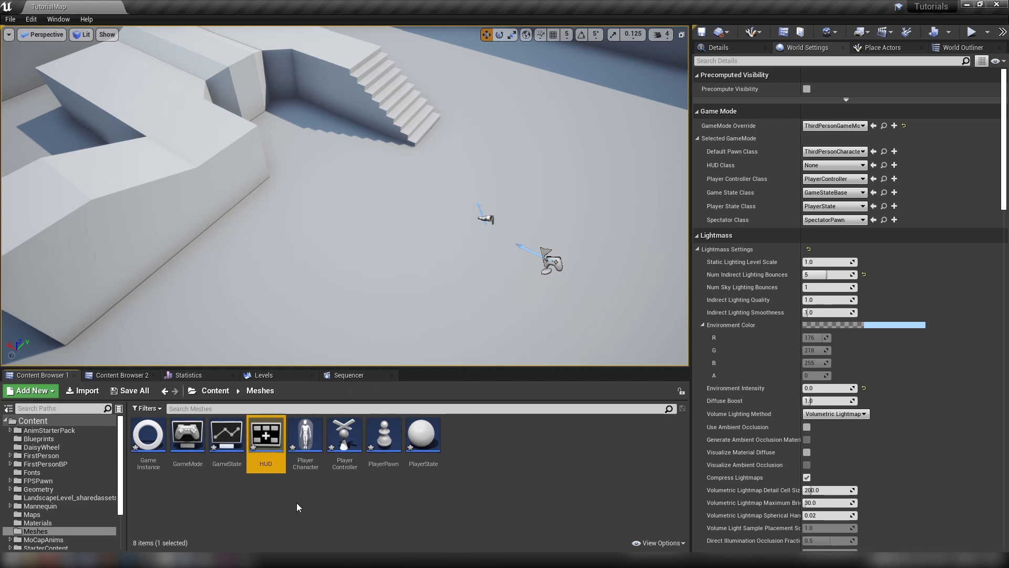
left_click(382, 453)
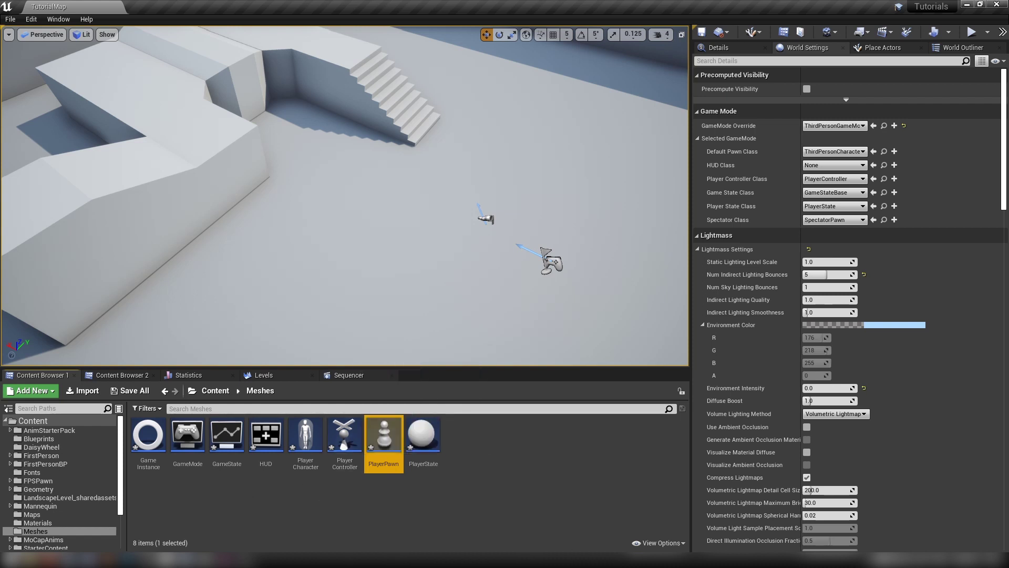
left_click(429, 480)
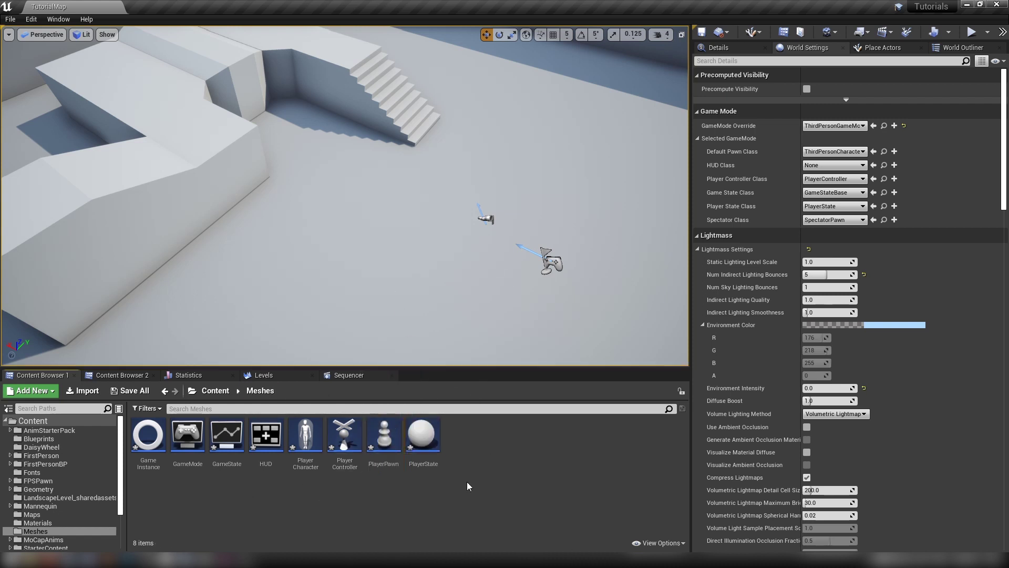
- Create a Blueprint from the SpectatorPawn class, name it Spectator, and open it for editing
right_click(488, 433)
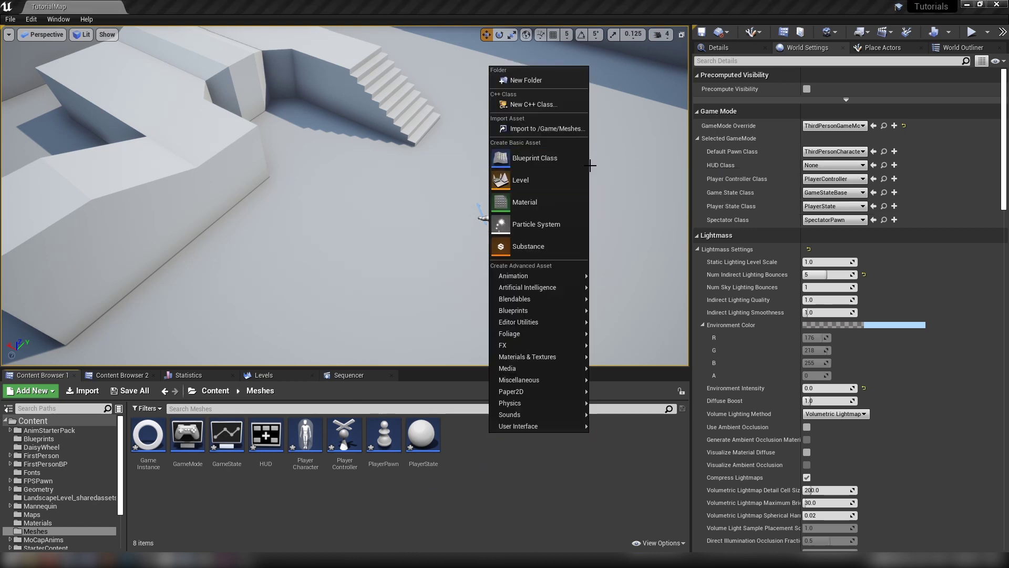
left_click(538, 159)
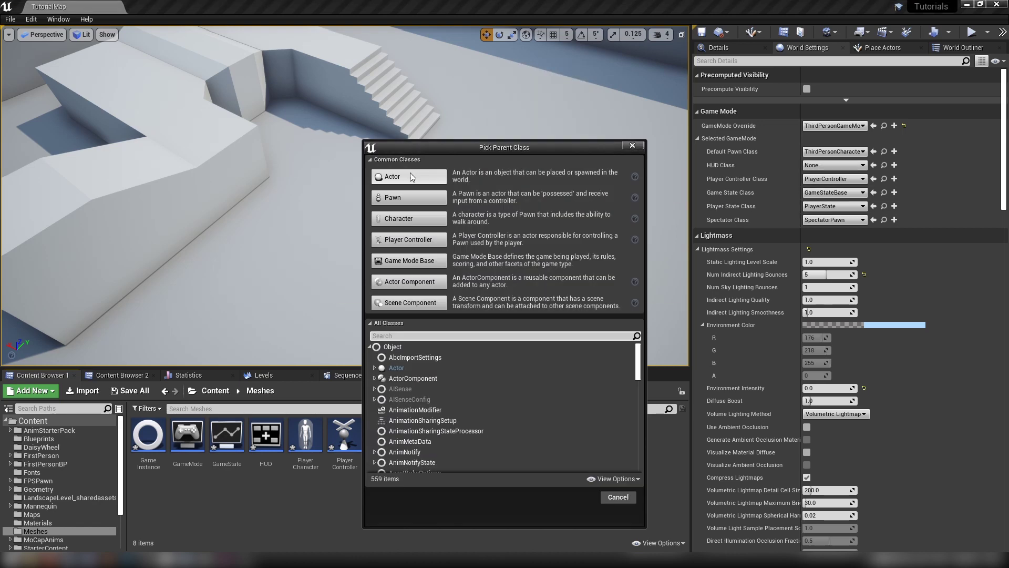
type("spectat")
left_click(430, 442)
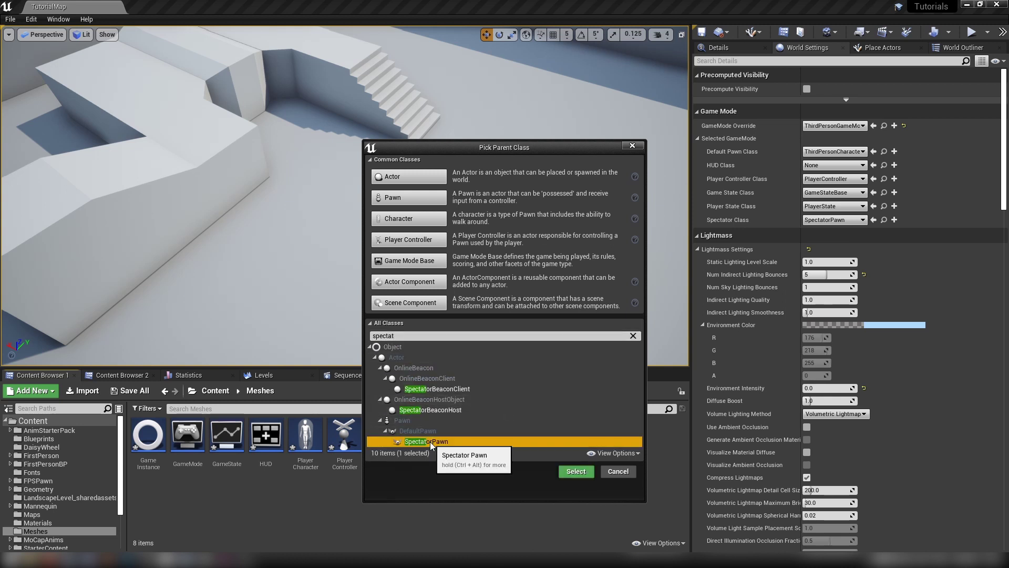
left_click(577, 468)
type("Spectator")
key("Return")
double_click(462, 436)
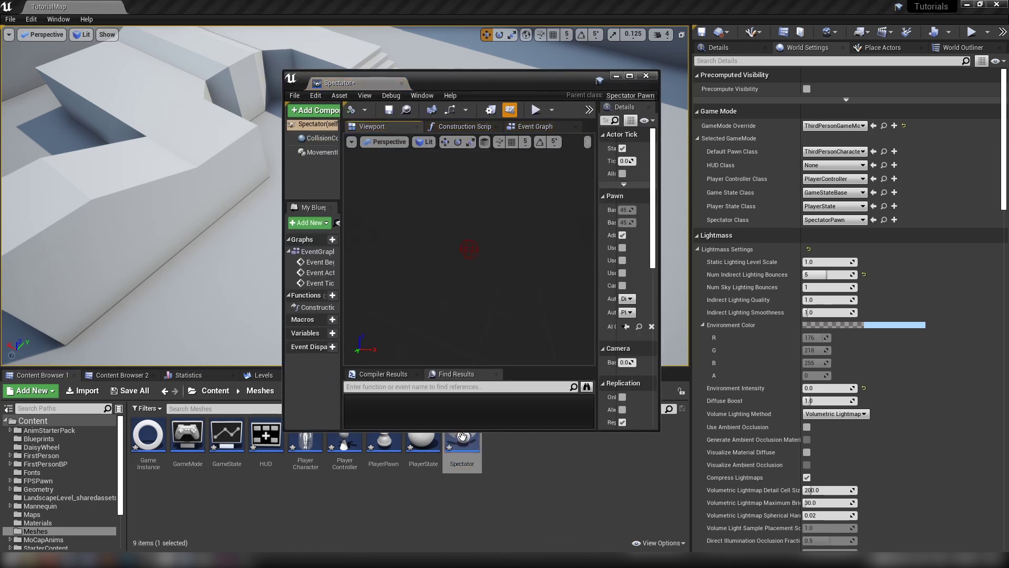
- Dock the Spectator editor, inspect its MovementComponent and CollisionComponent, then save and close it
left_click_drag(452, 82, 395, 81)
left_click_drag(282, 82, 157, 7)
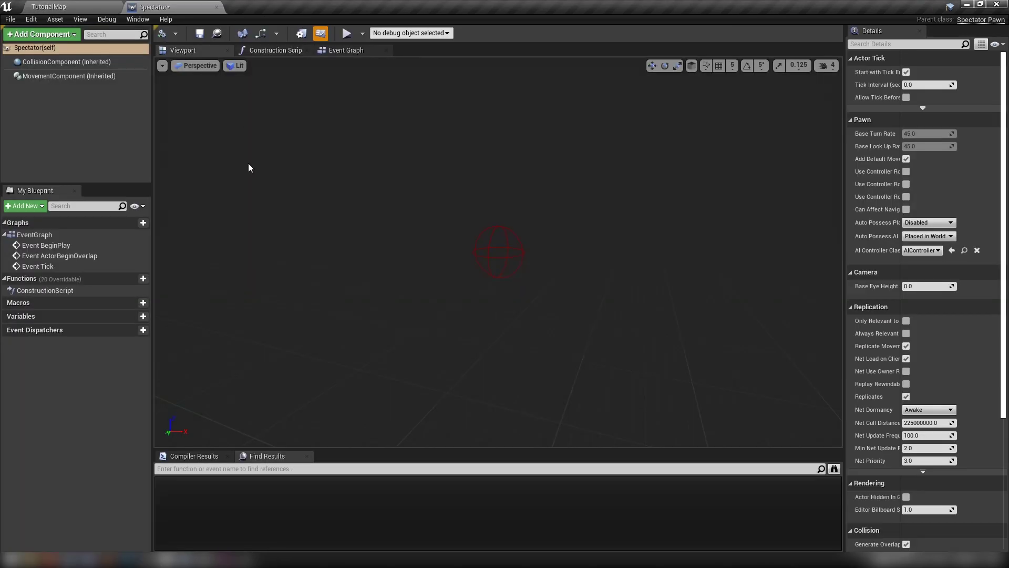
left_click(68, 78)
left_click(63, 62)
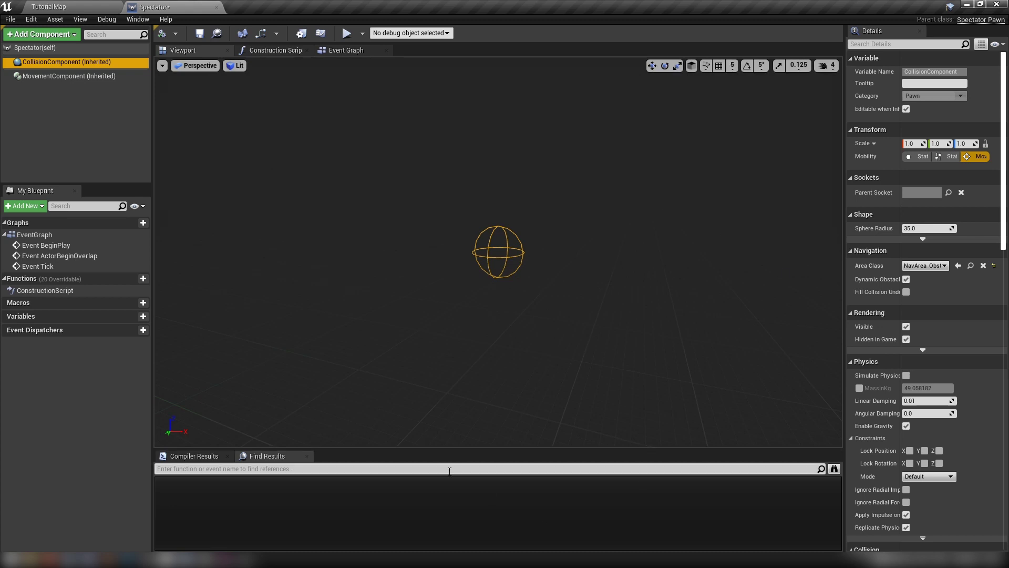
left_click(199, 34)
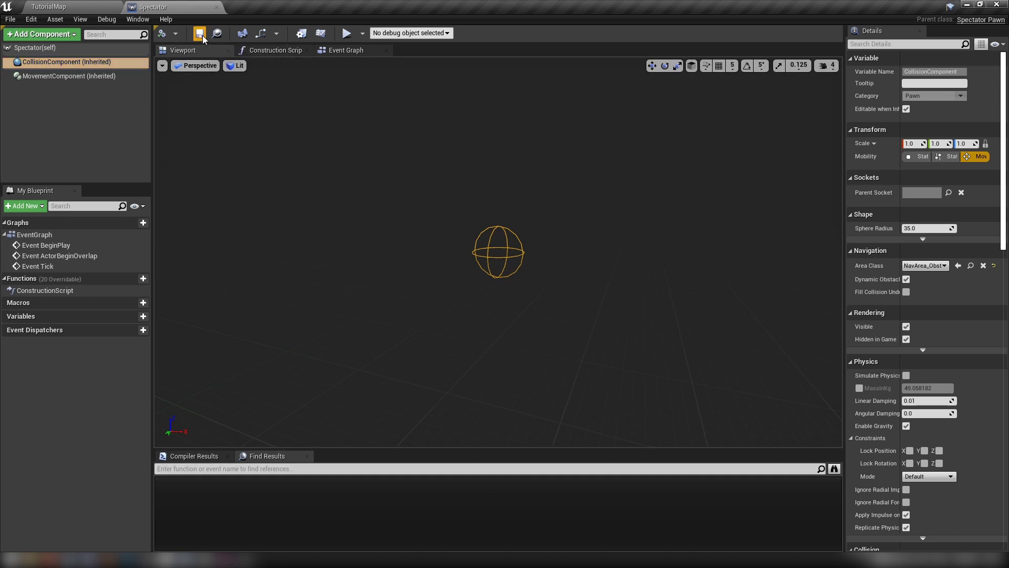
left_click(218, 8)
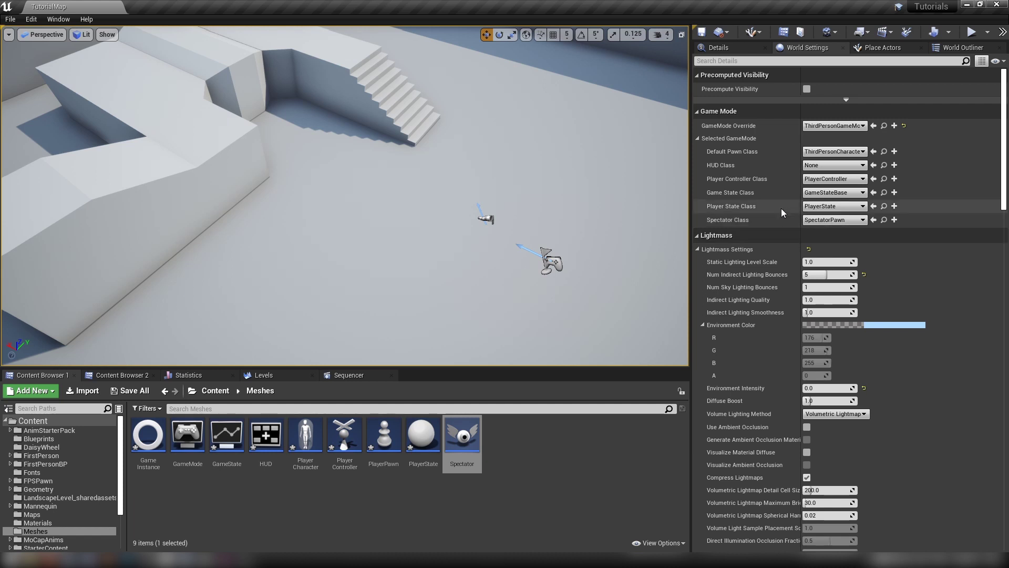
left_click(371, 500)
left_click(345, 442)
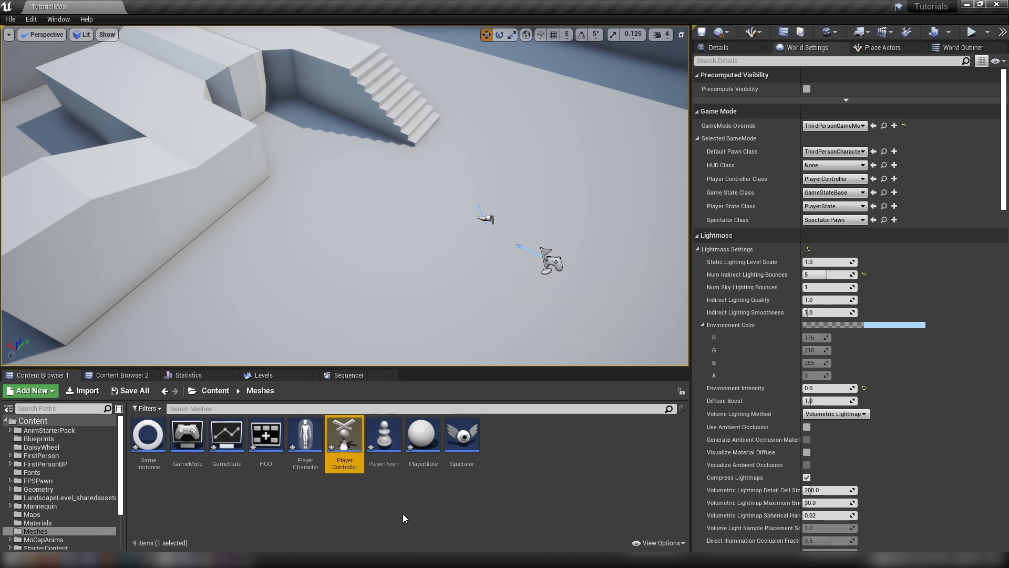
mouse_move(349, 462)
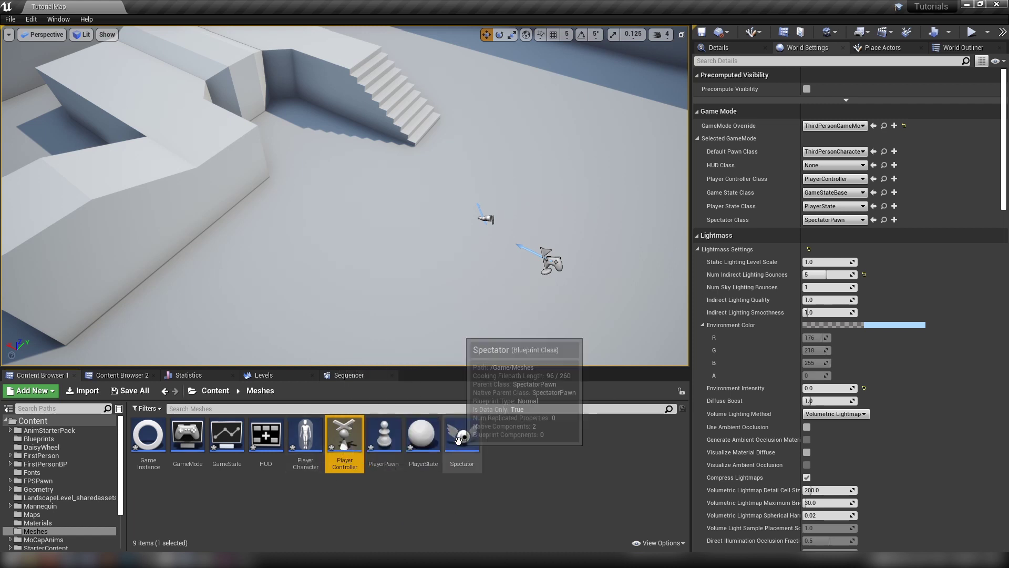
left_click(462, 444)
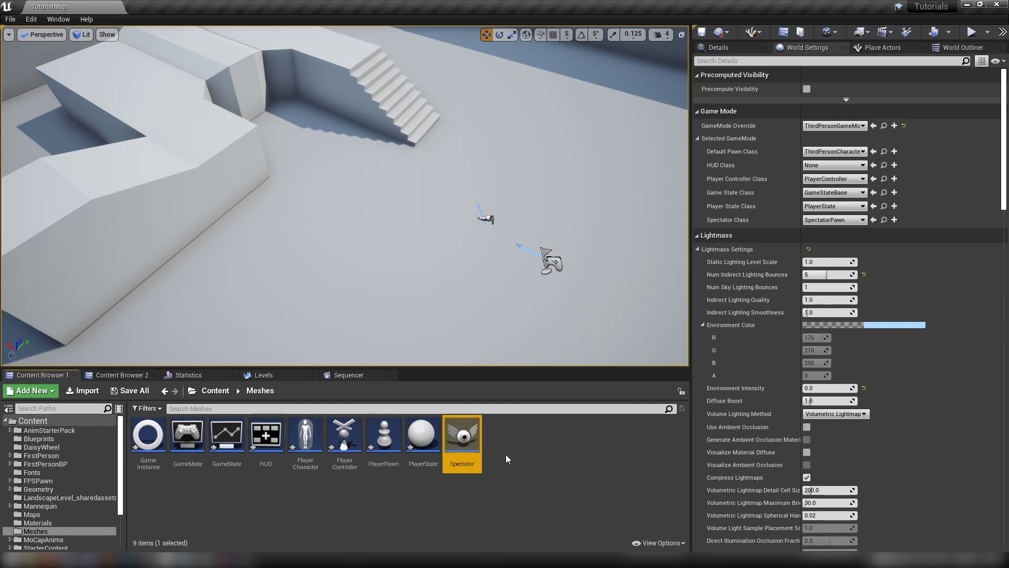
left_click(505, 439)
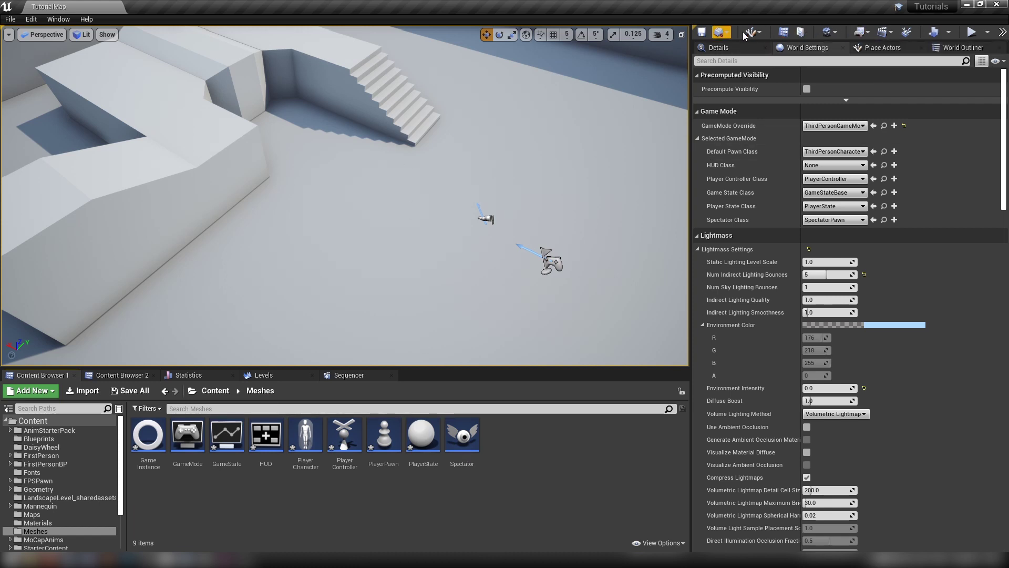
- Open the TutorialMap Level Blueprint from the Blueprints menu, pan its Event Graph, and return to the level
left_click(869, 32)
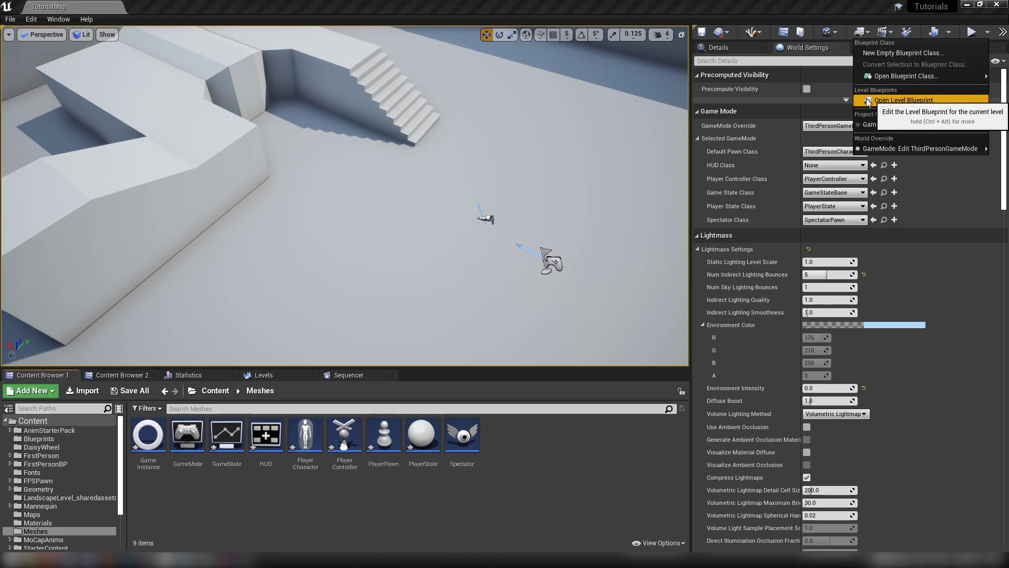
left_click(902, 101)
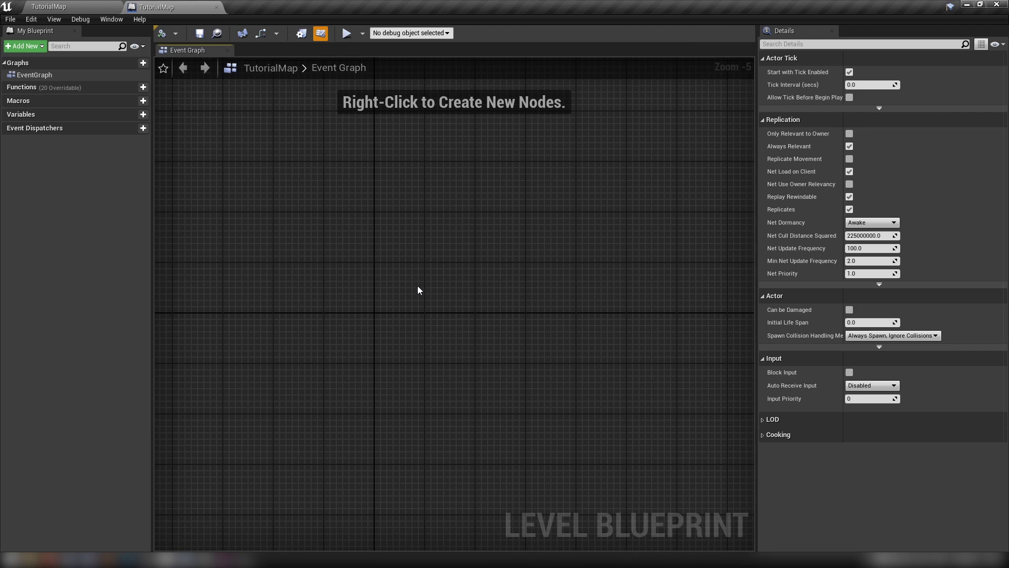
right_click_drag(367, 299, 448, 322)
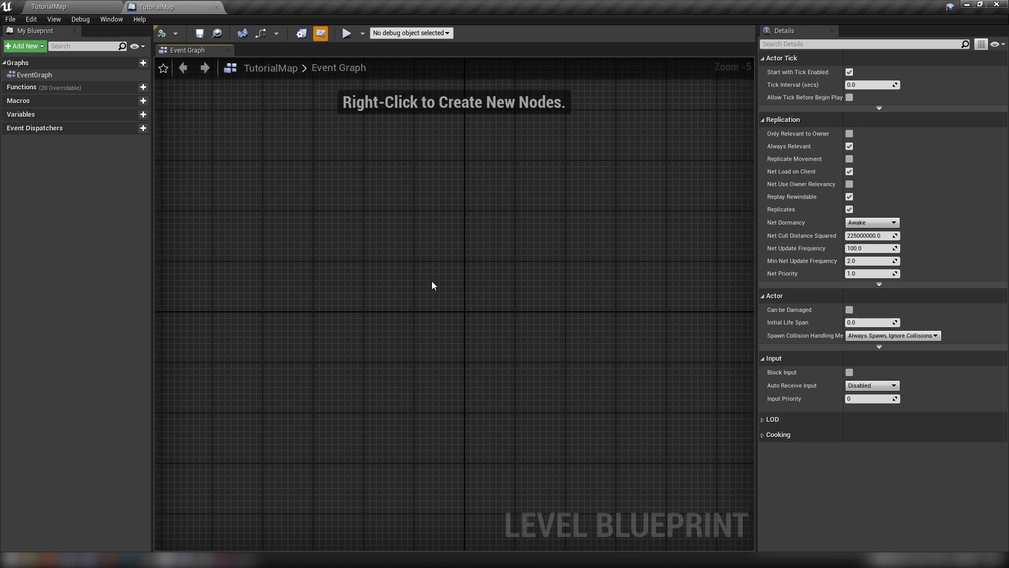
left_click(52, 6)
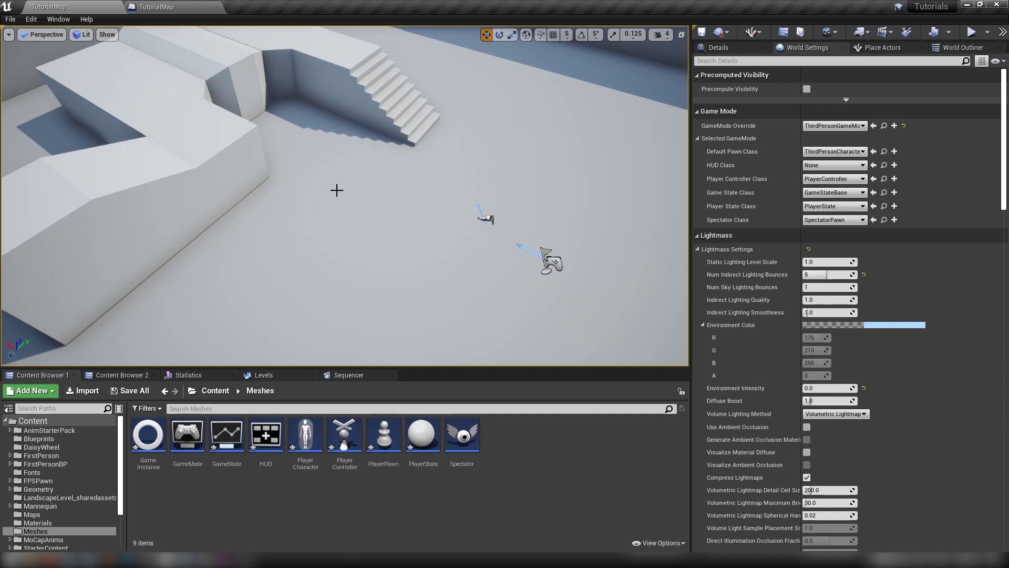
- Place a Box Trigger from Place Actors and position it near the base of the stairs
left_click(880, 48)
type("box")
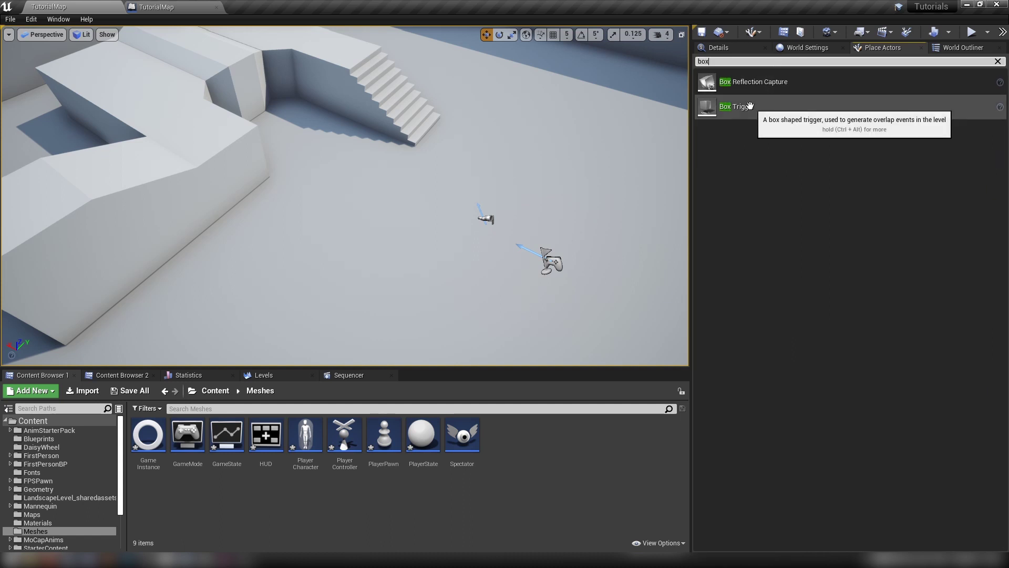
left_click_drag(736, 107, 391, 226)
left_click_drag(451, 255, 397, 184)
left_click(998, 60)
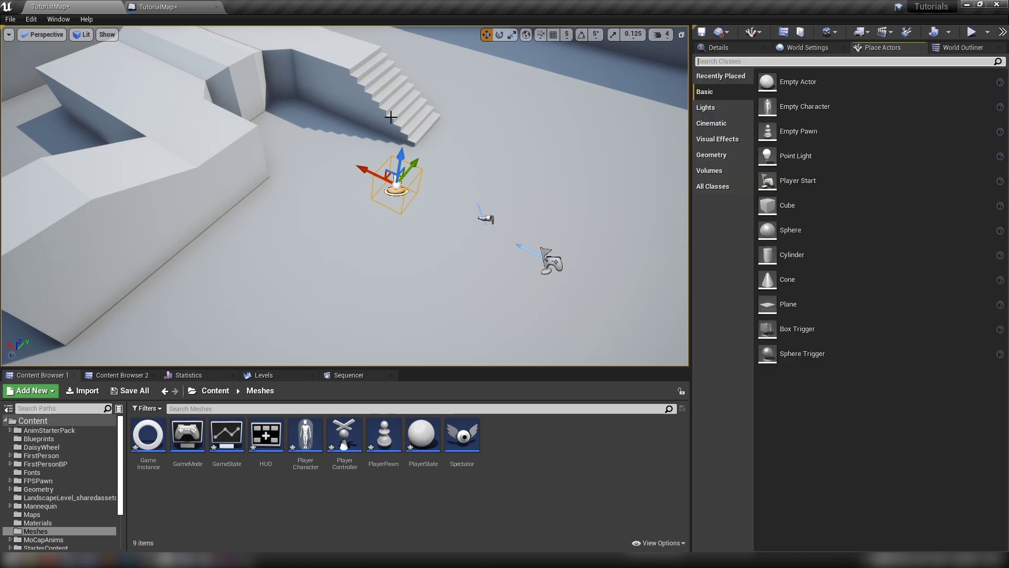
- Add a TriggerBox reference node to the Level Blueprint's Event Graph and reposition it
left_click(157, 7)
right_click(406, 208)
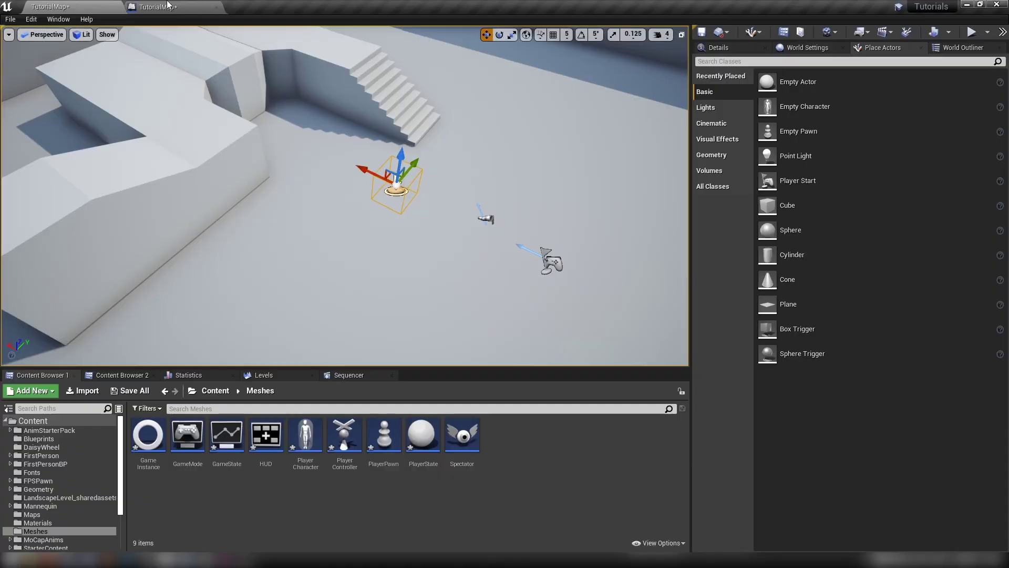
left_click(158, 7)
right_click(415, 183)
left_click(462, 235)
scroll(439, 187, "up", 5)
left_click_drag(466, 208, 584, 238)
left_click(491, 201)
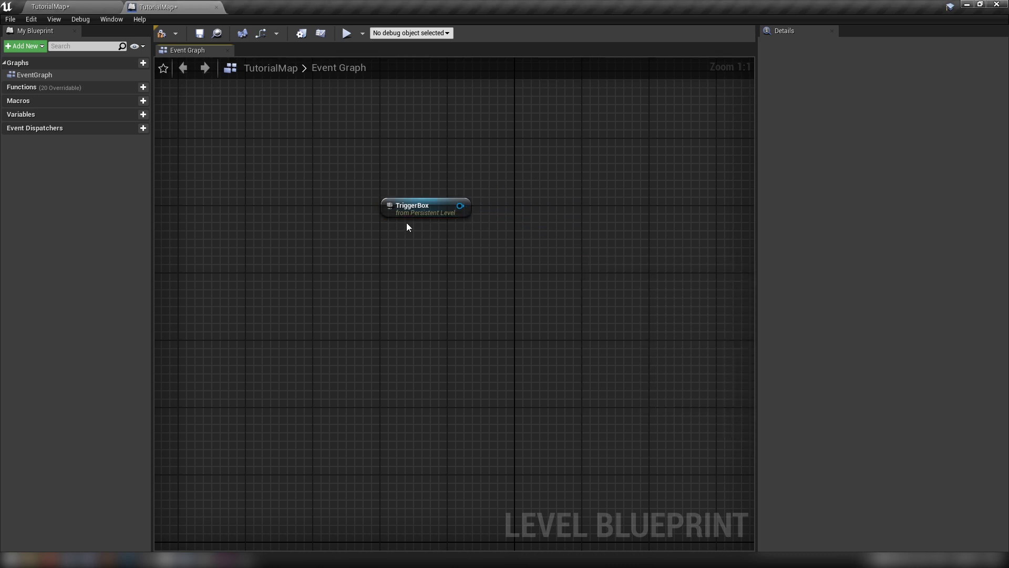
left_click(92, 6)
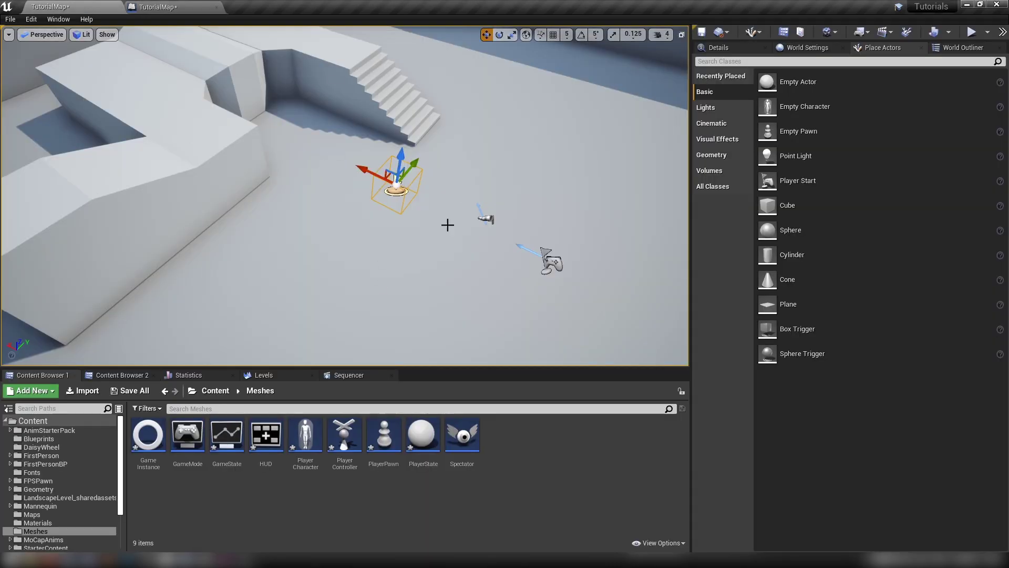
left_click(159, 7)
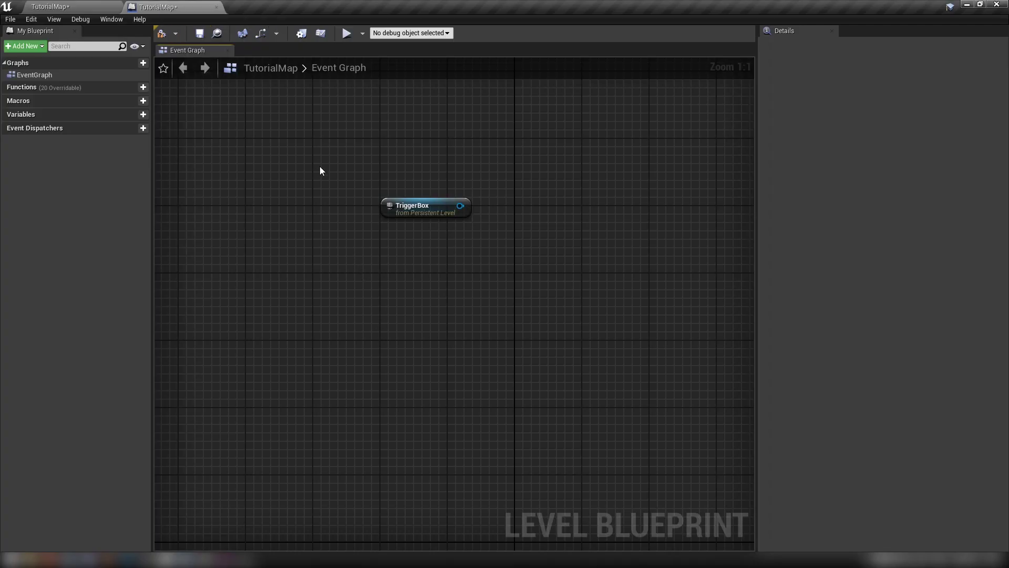
left_click_drag(304, 148, 583, 277)
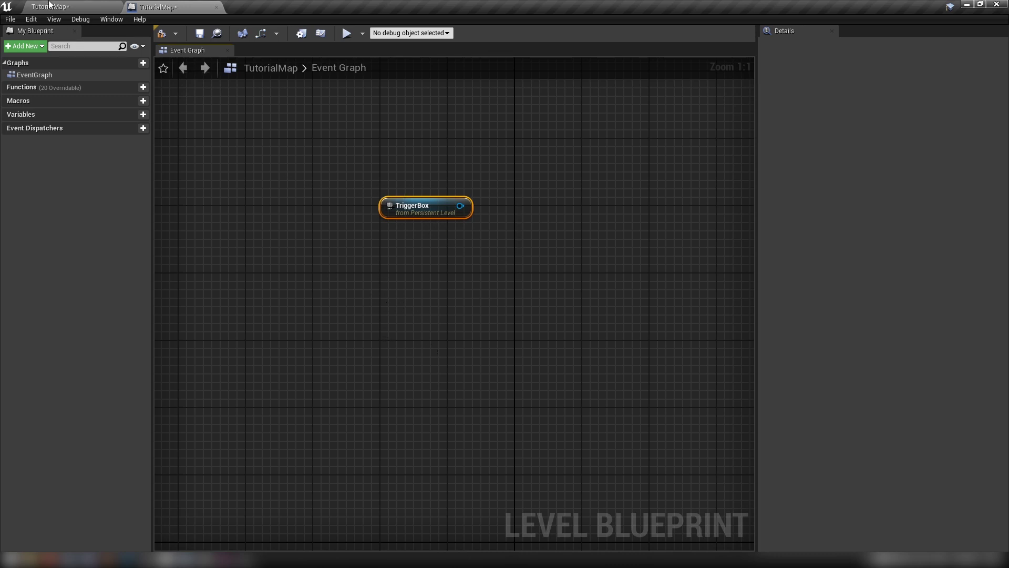
- Add an On Actor Begin Overlap event for Trigger Box 1 from its Collision events
right_click(323, 254)
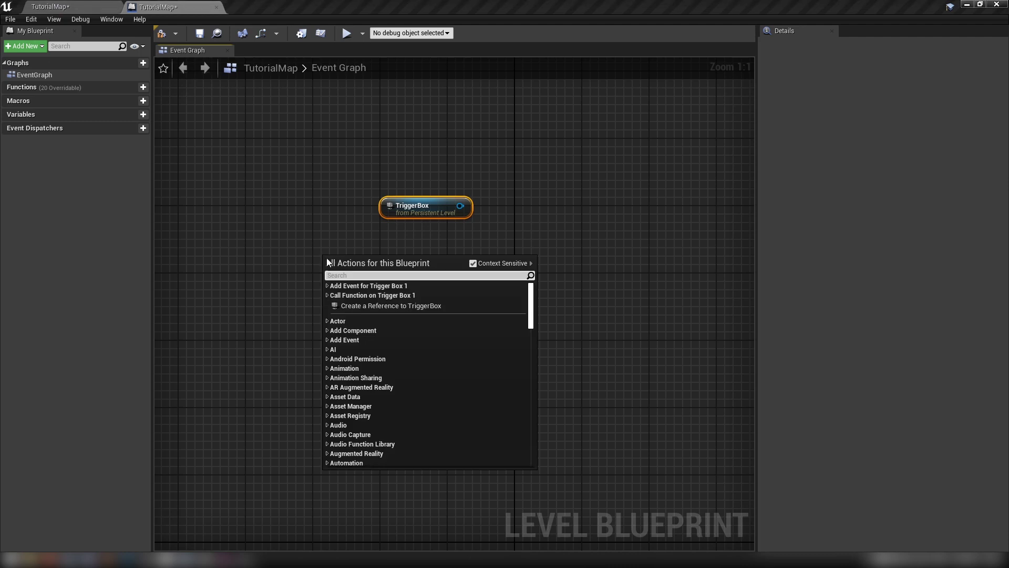
left_click(326, 295)
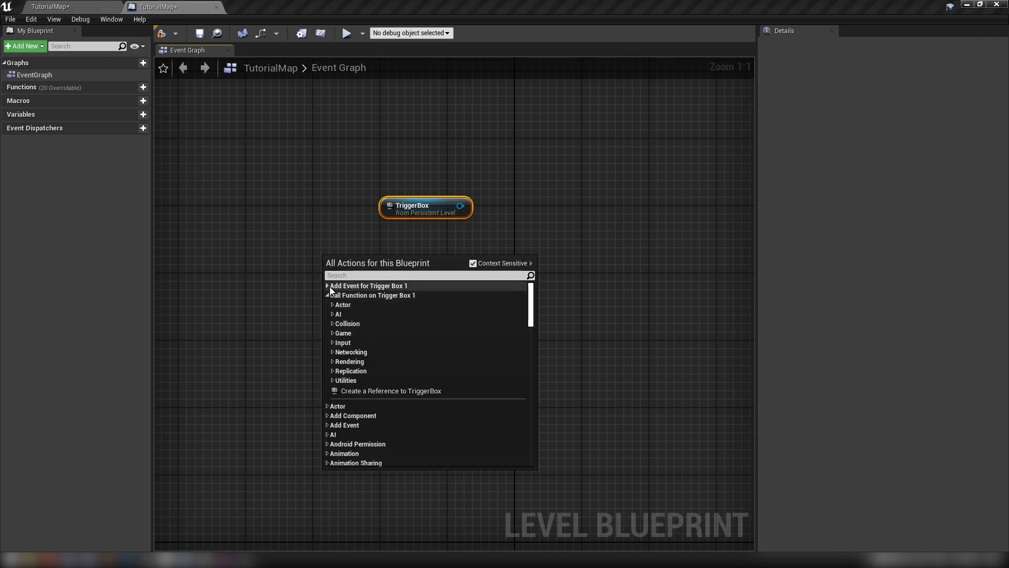
left_click(328, 286)
left_click(332, 295)
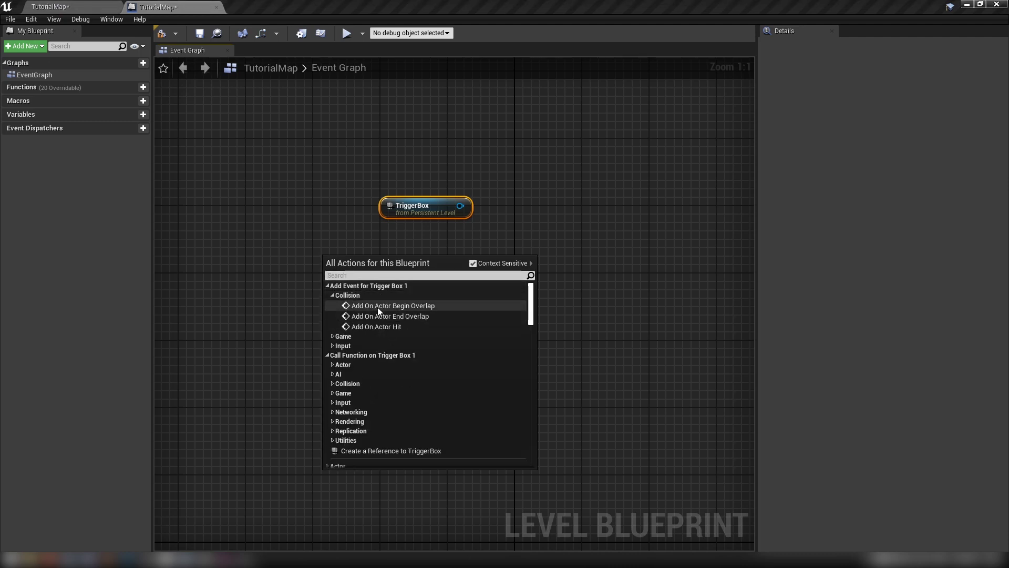
left_click(378, 306)
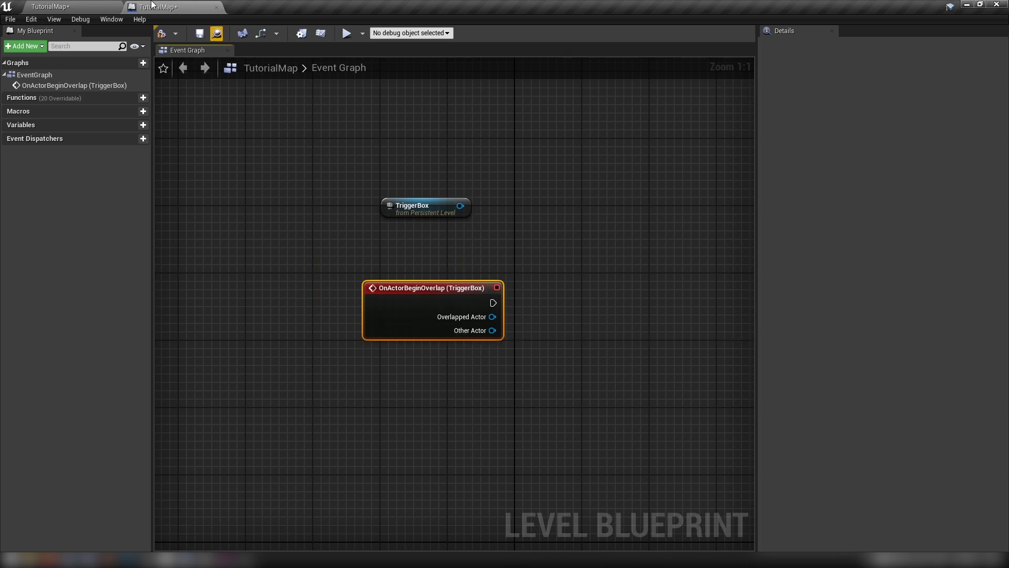
- Return to the TutorialMap level editor from the Level Blueprint
left_click(105, 6)
left_click(157, 7)
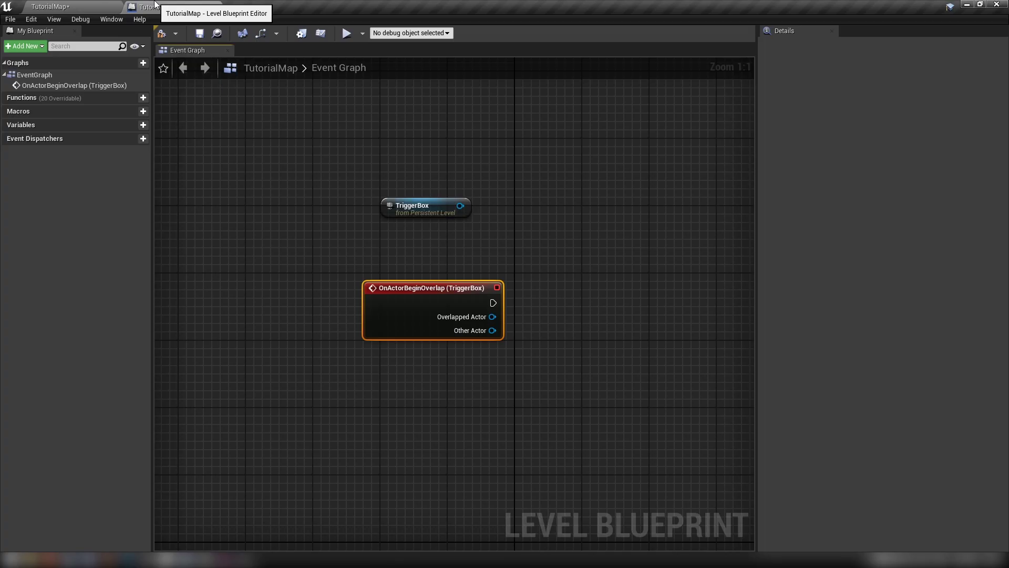
left_click(59, 7)
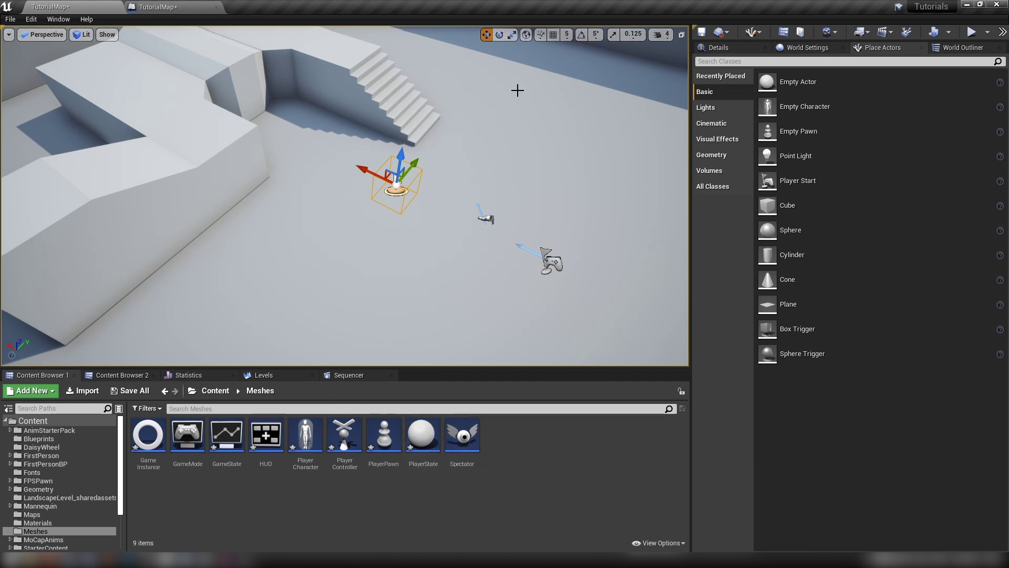
key("ctrl+Tab")
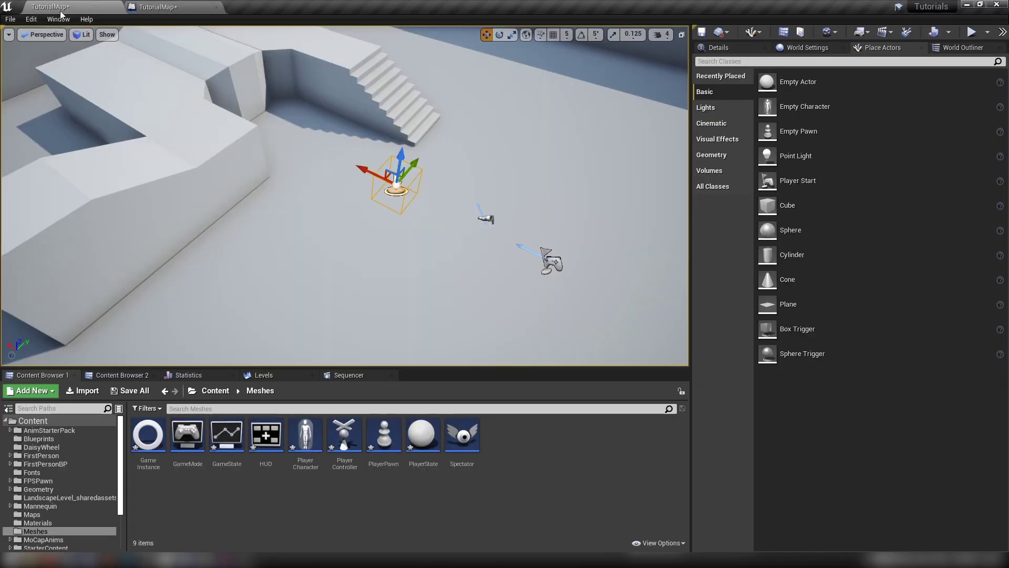
left_click(59, 6)
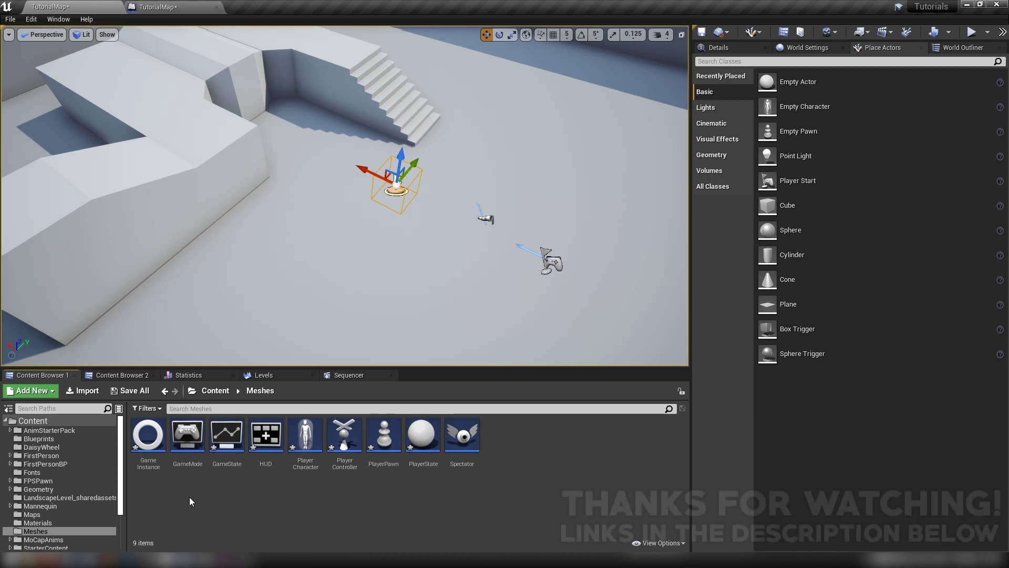
- Show the World Settings panel with the level's Game Mode classes
left_click(808, 47)
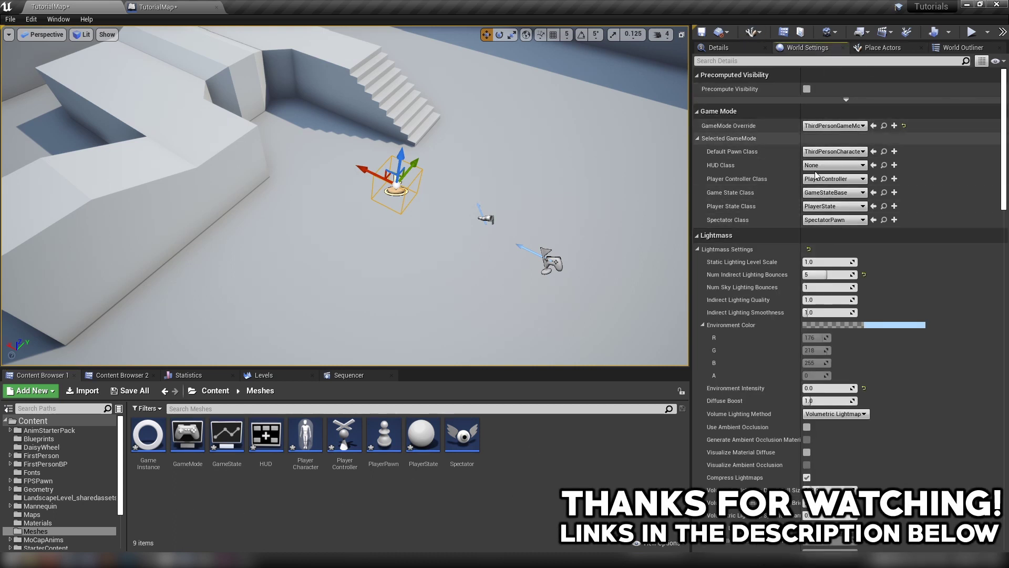